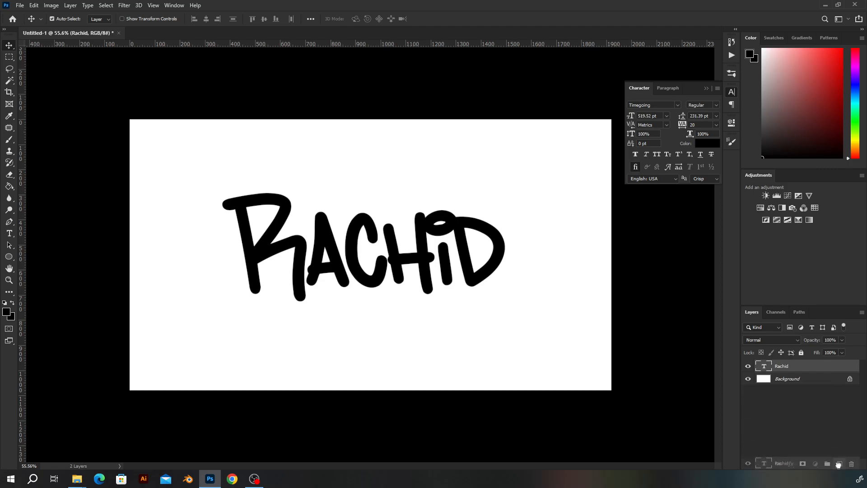
Step: Hide the original text layer and rasterize its duplicate
{"action": "left_click", "coordinate": [748, 378]}
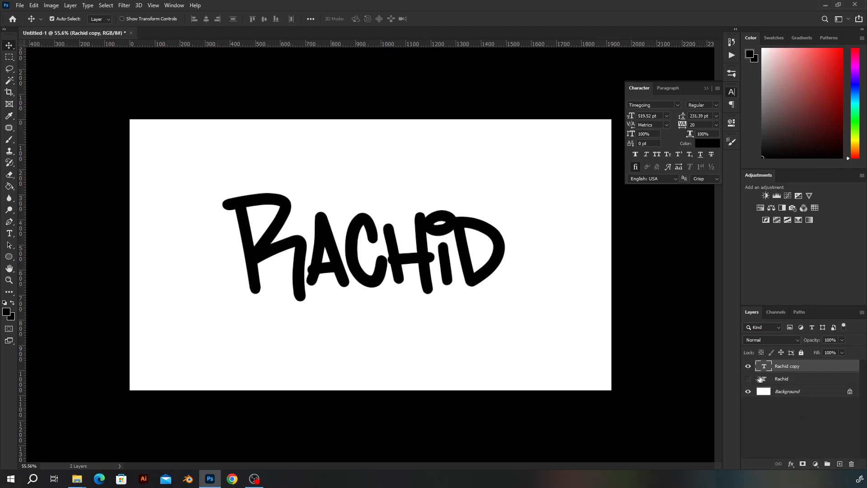
{"action": "right_click", "coordinate": [811, 370]}
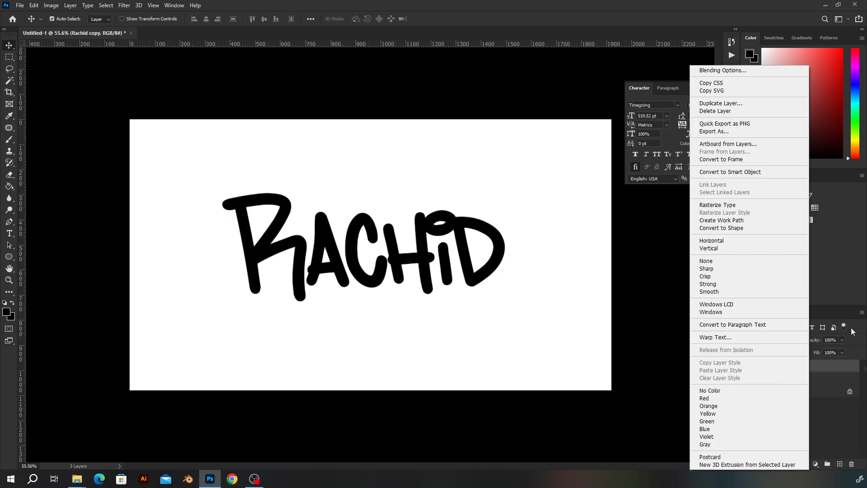
{"action": "left_click", "coordinate": [720, 205]}
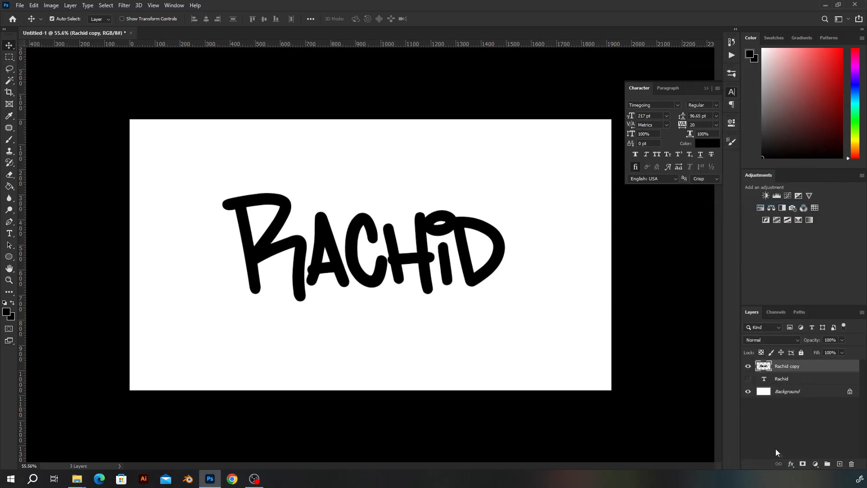
Step: Add a layer mask to the rasterized text copy and collapse the Character panel
{"action": "left_click", "coordinate": [802, 465]}
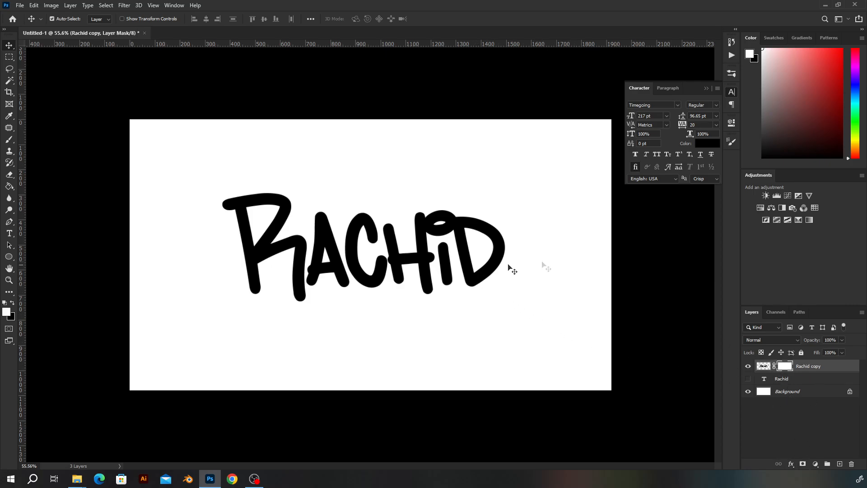
{"action": "scroll", "coordinate": [449, 247], "scroll_direction": "up", "scroll_amount": 7}
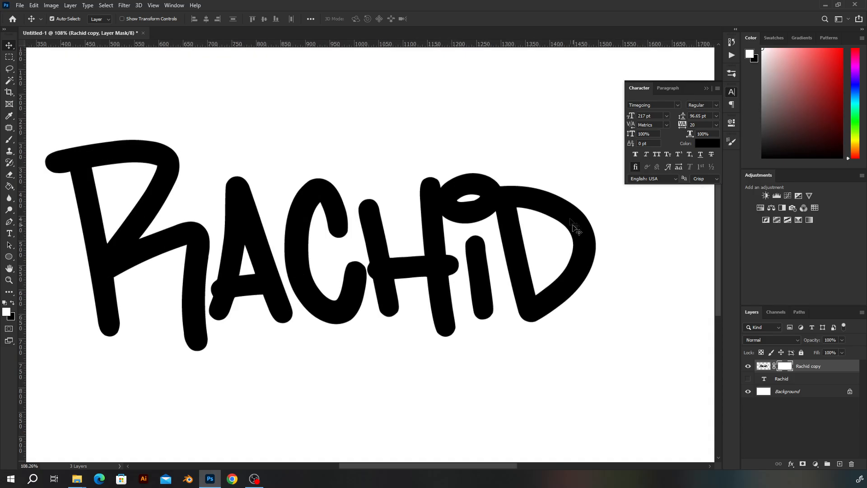
{"action": "left_click", "coordinate": [706, 88]}
{"action": "scroll", "coordinate": [512, 209], "scroll_direction": "down", "scroll_amount": 3}
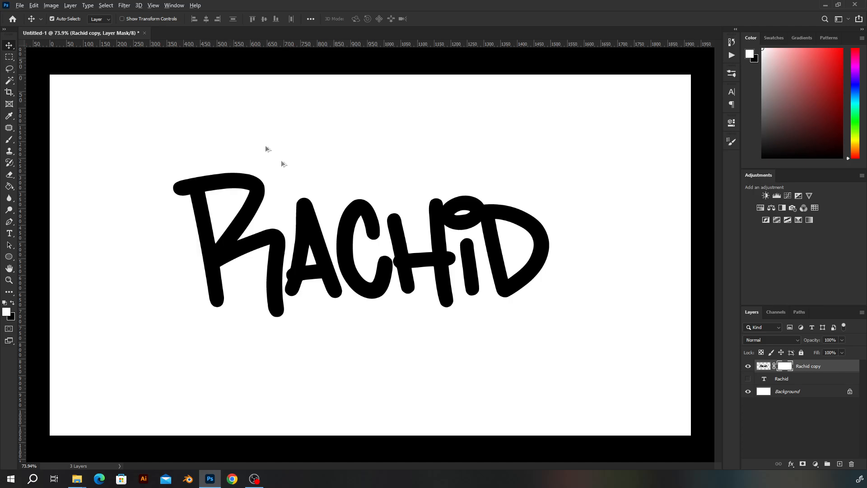
{"action": "scroll", "coordinate": [503, 261], "scroll_direction": "down", "scroll_amount": 2}
{"action": "scroll", "coordinate": [473, 270], "scroll_direction": "up", "scroll_amount": 1}
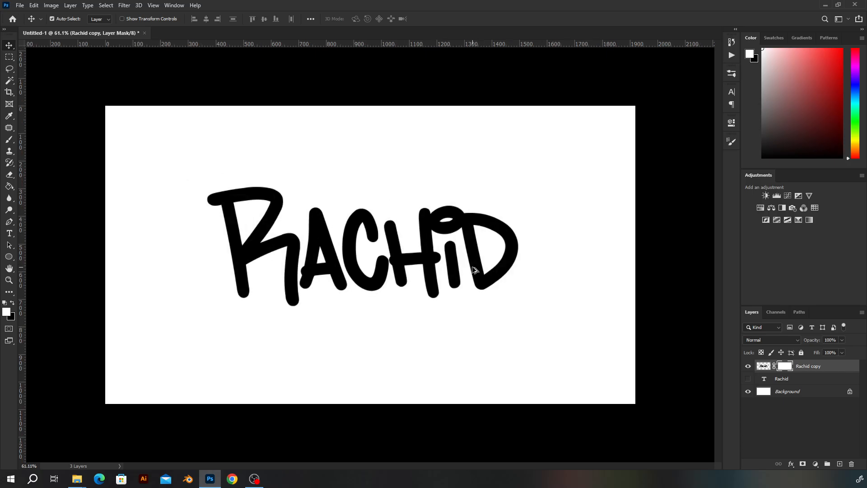
{"action": "scroll", "coordinate": [473, 269], "scroll_direction": "down", "scroll_amount": 1}
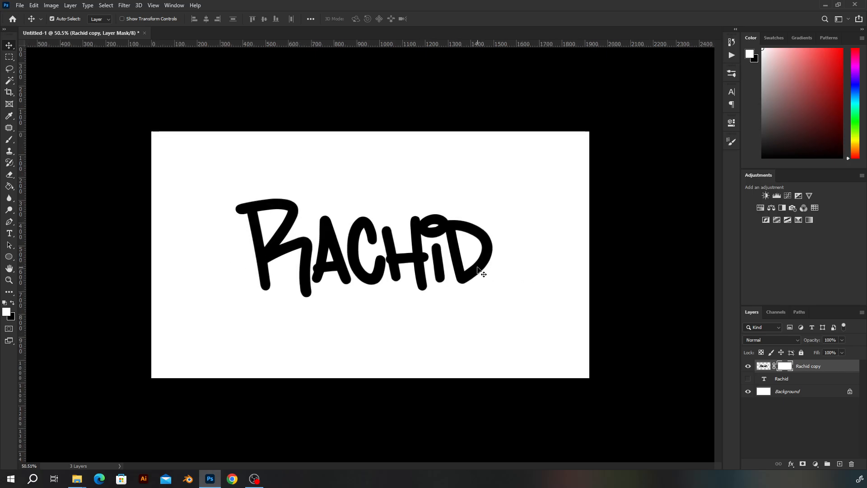
Step: Display the text copy's layer mask on the canvas and render Clouds into it
{"action": "left_click", "coordinate": [786, 369], "text": "alt"}
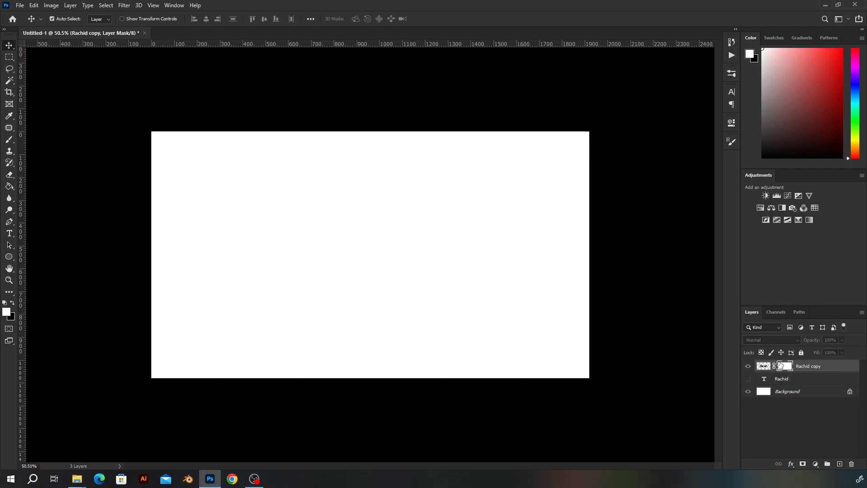
{"action": "left_click", "coordinate": [125, 5]}
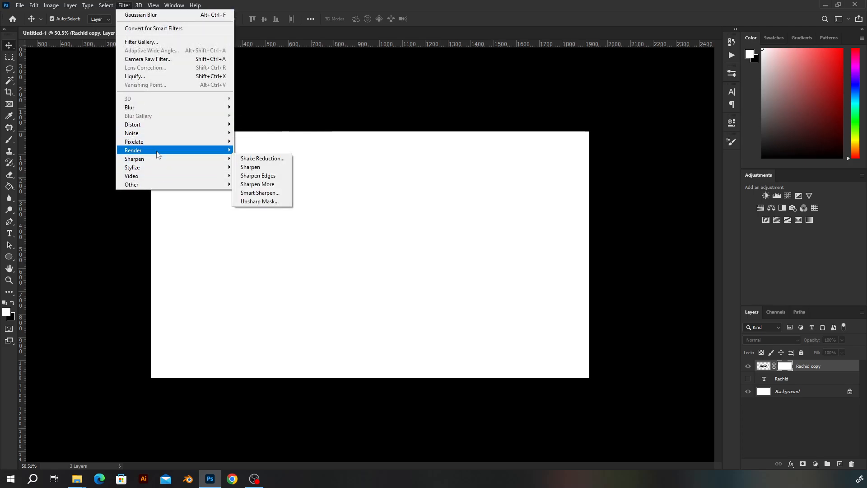
{"action": "mouse_move", "coordinate": [175, 149]}
{"action": "left_click", "coordinate": [276, 180]}
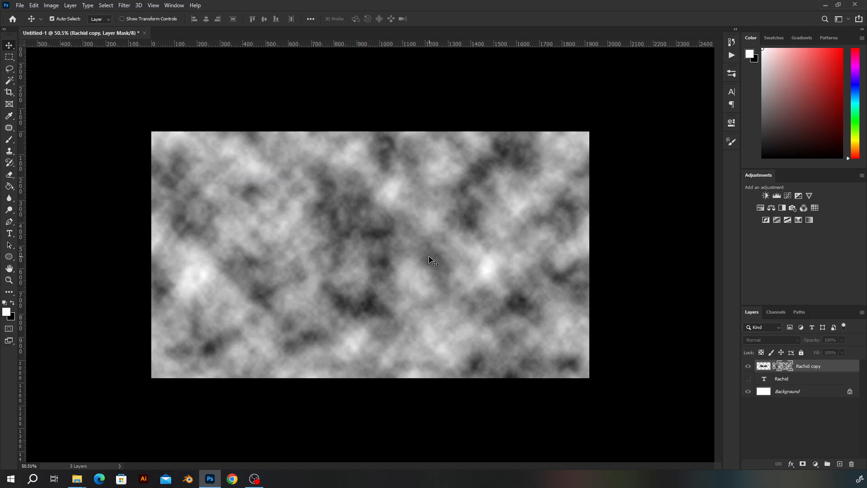
Step: Increase the cloud mask's contrast with Levels, input black 54 and white 221, and return to the normal layer view
{"action": "key", "text": "ctrl+l"}
{"action": "left_click_drag", "start_coordinate": [690, 328], "coordinate": [706, 328]}
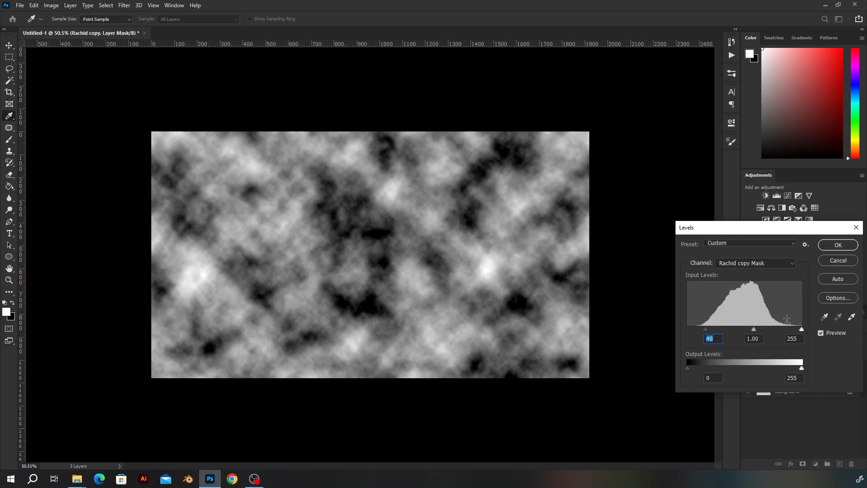
{"action": "left_click_drag", "start_coordinate": [801, 329], "coordinate": [789, 331]}
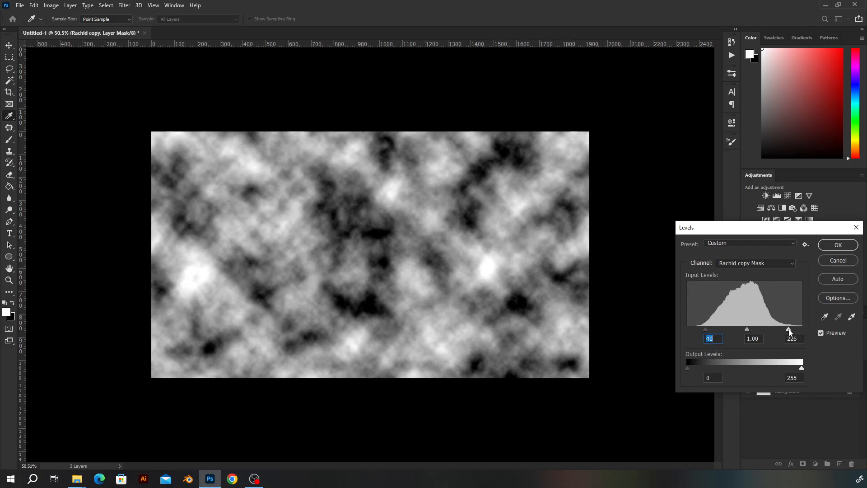
{"action": "left_click_drag", "start_coordinate": [711, 332], "coordinate": [714, 332]}
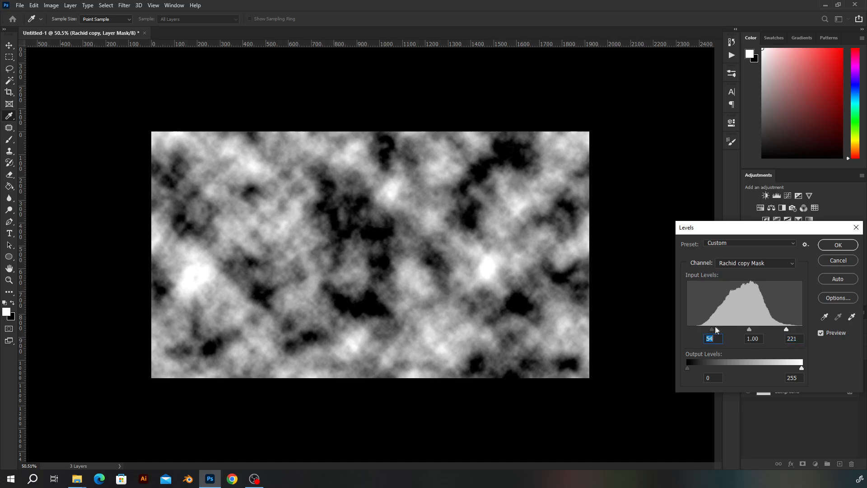
{"action": "left_click", "coordinate": [836, 244]}
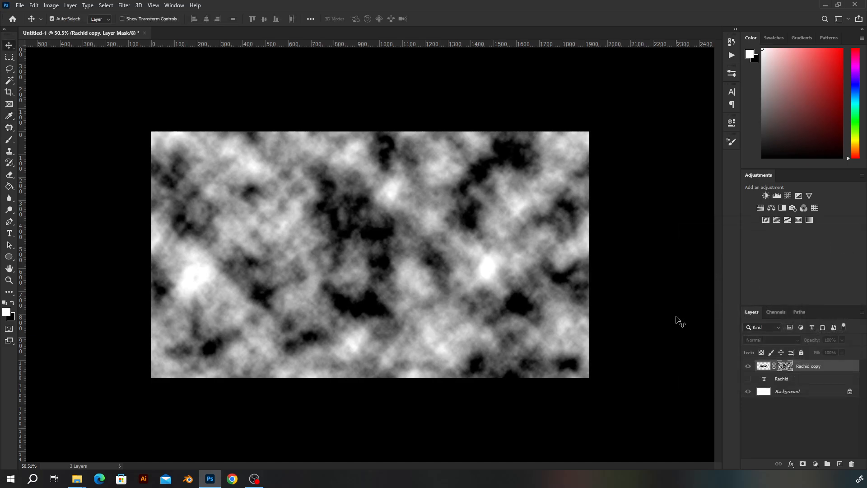
{"action": "left_click", "coordinate": [784, 368], "text": "alt"}
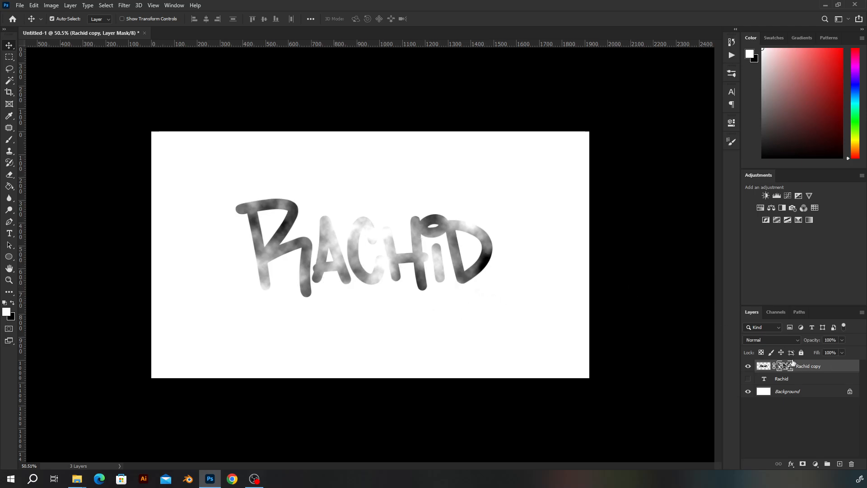
Step: Invert the lettering on the rasterized copy to white and fill the Background layer with black
{"action": "double_click", "coordinate": [764, 367]}
{"action": "left_click", "coordinate": [819, 143]}
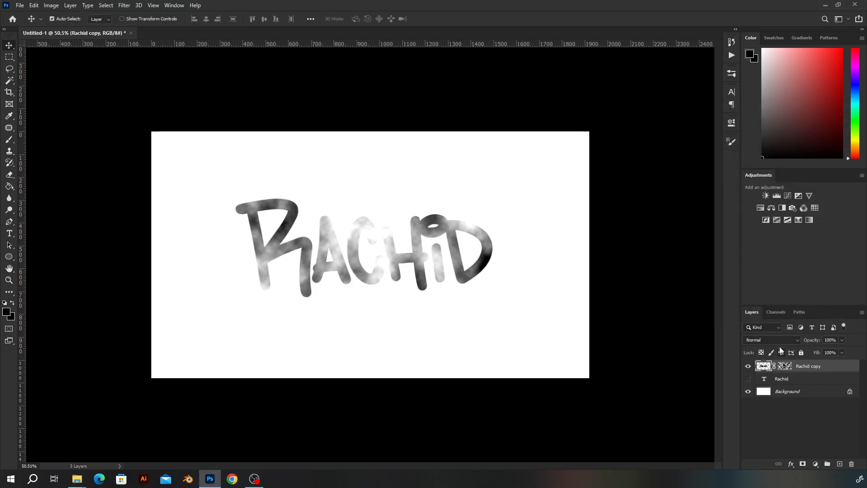
{"action": "key", "text": "ctrl+x"}
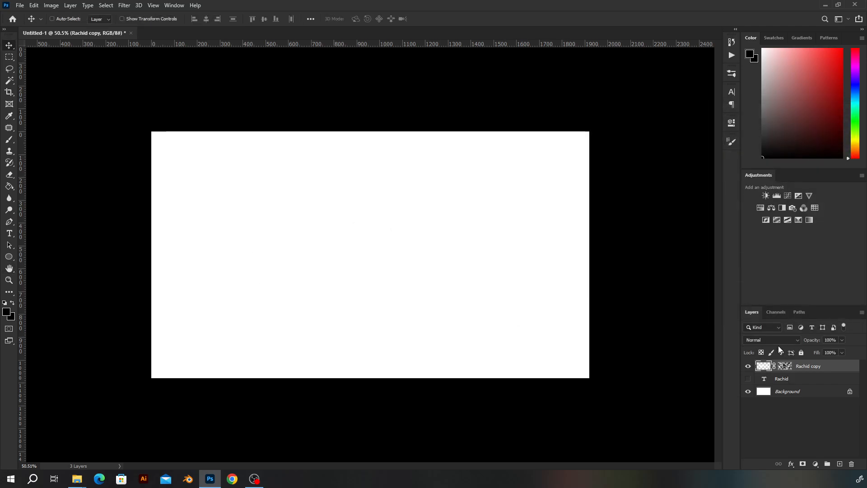
{"action": "left_click", "coordinate": [785, 392]}
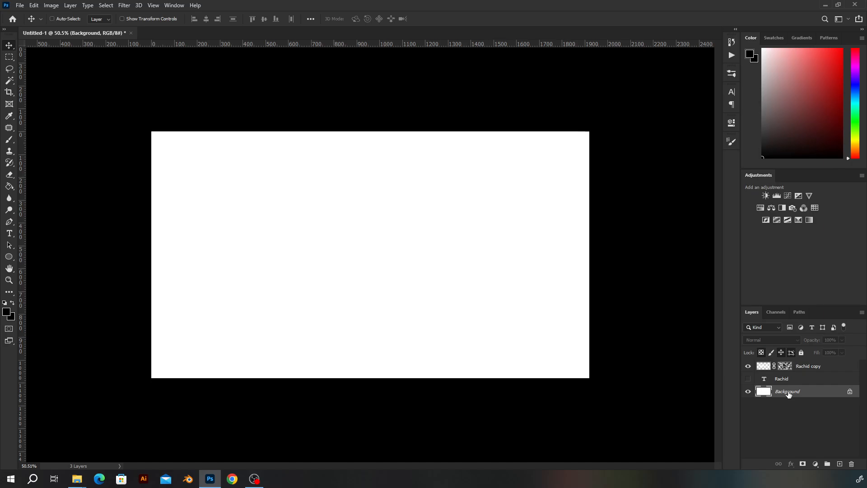
{"action": "key", "text": "alt+BackSpace"}
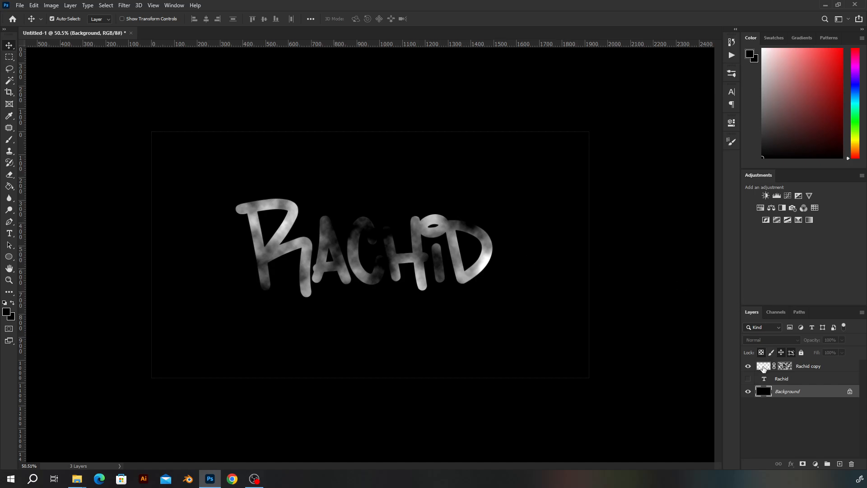
Step: Fill the transparent area around the lettering on the text copy layer with Foreground Color, using Behind mode at 100% opacity
{"action": "left_click", "coordinate": [763, 369]}
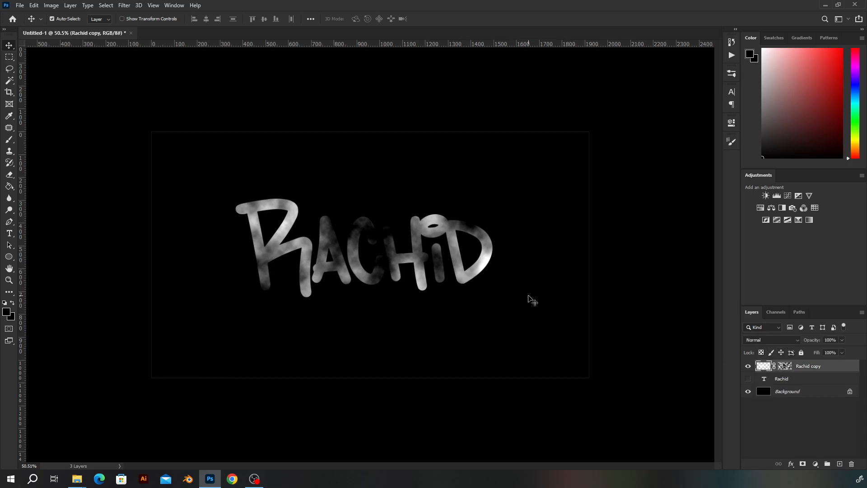
{"action": "left_click", "coordinate": [763, 365], "text": "ctrl"}
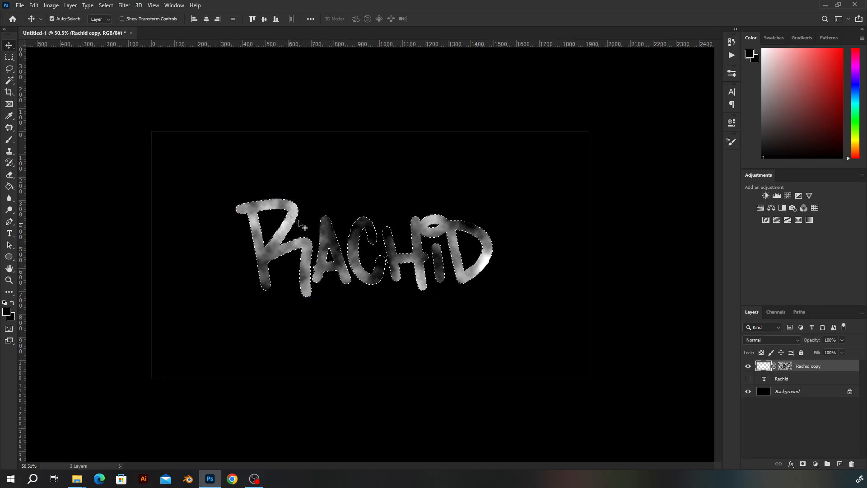
{"action": "key", "text": "ctrl+d"}
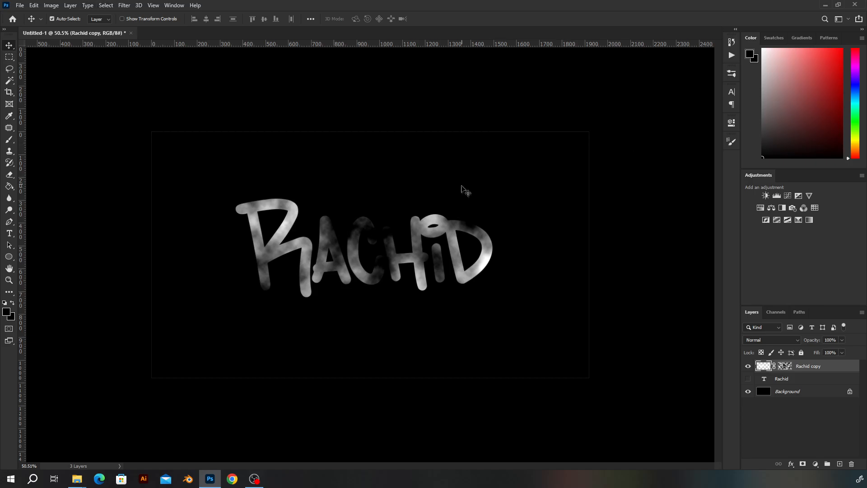
{"action": "left_click", "coordinate": [34, 6]}
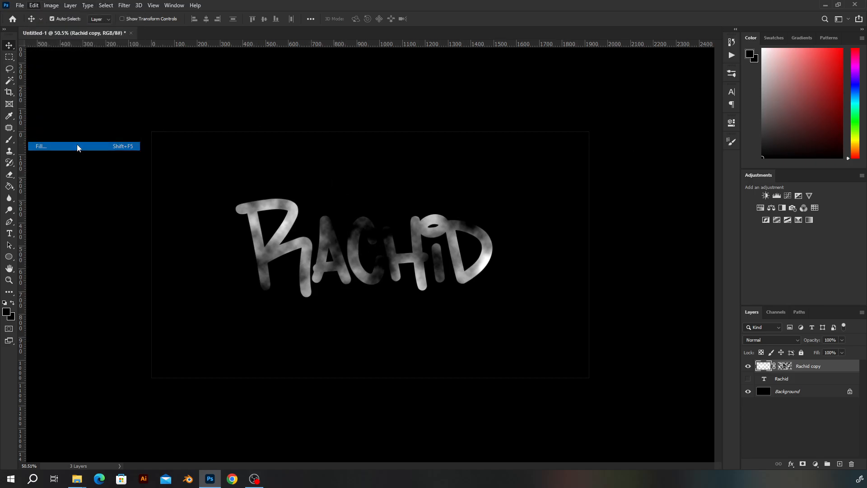
{"action": "left_click", "coordinate": [72, 146]}
{"action": "left_click", "coordinate": [377, 199]}
{"action": "left_click", "coordinate": [367, 222]}
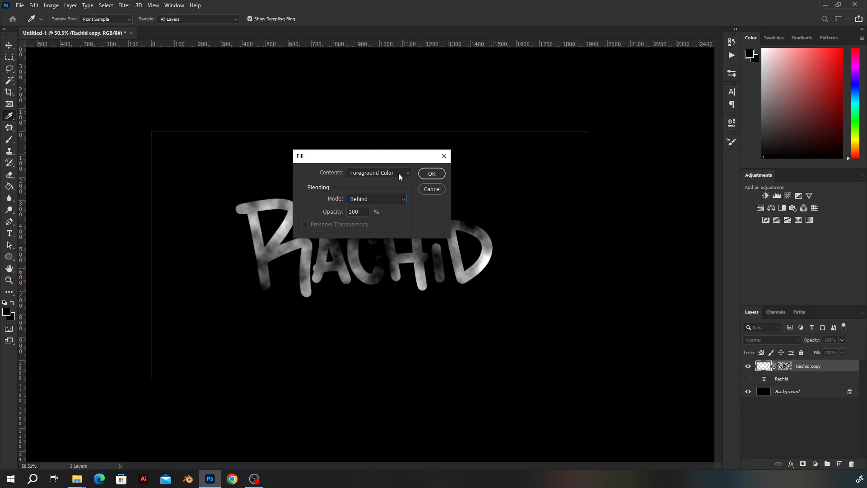
{"action": "left_click", "coordinate": [388, 199]}
{"action": "left_click", "coordinate": [379, 203]}
{"action": "left_click_drag", "start_coordinate": [412, 160], "coordinate": [442, 177]}
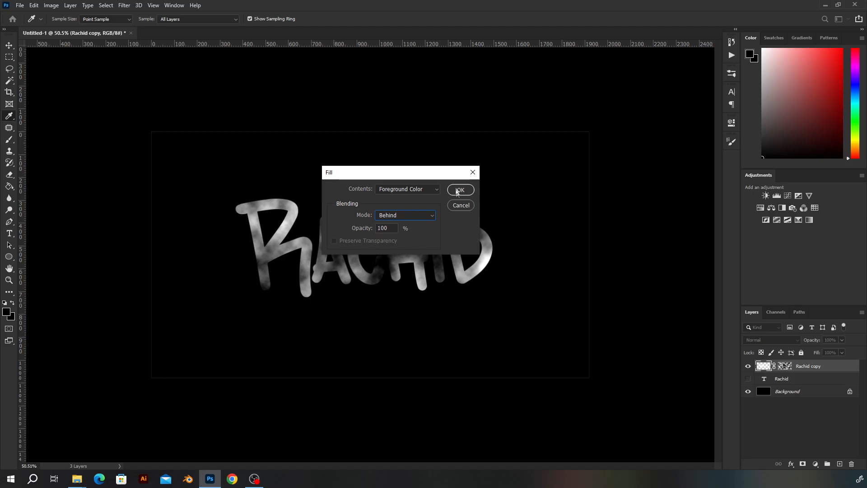
{"action": "left_click_drag", "start_coordinate": [428, 173], "coordinate": [415, 176]}
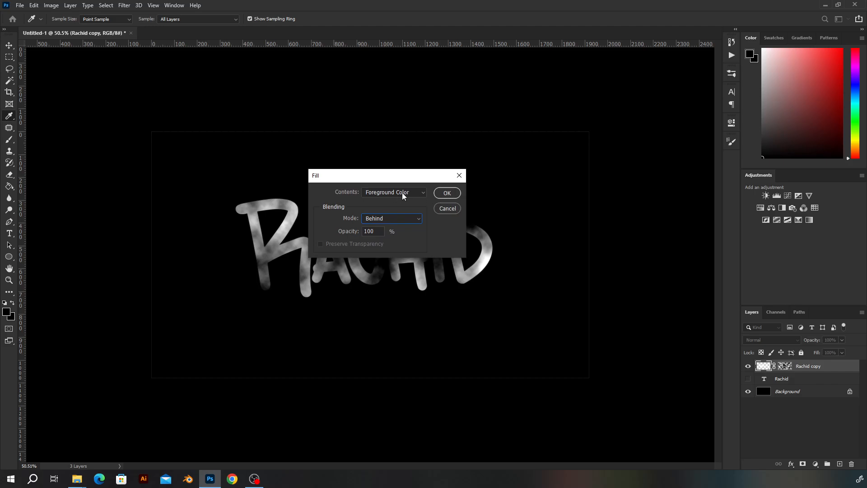
{"action": "left_click", "coordinate": [447, 192]}
Step: Disable the cloud layer mask on the text copy layer
{"action": "key", "text": "v"}
{"action": "right_click", "coordinate": [786, 367]}
{"action": "left_click", "coordinate": [795, 372]}
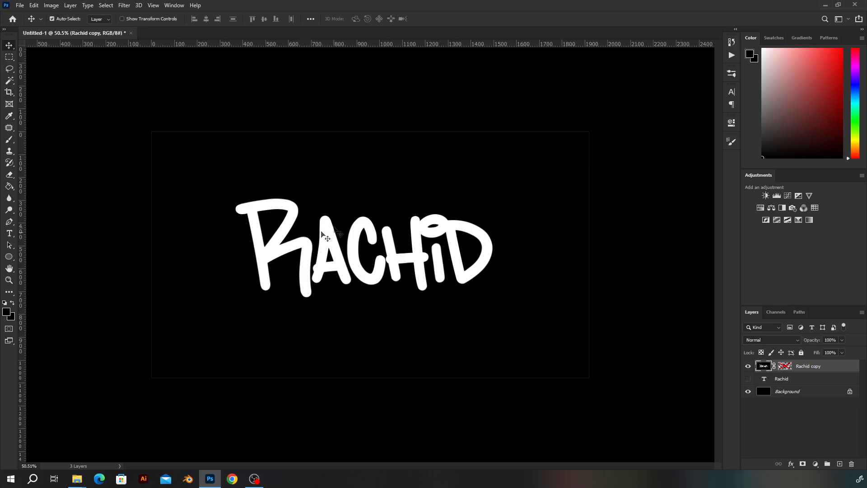
{"action": "left_click", "coordinate": [786, 369]}
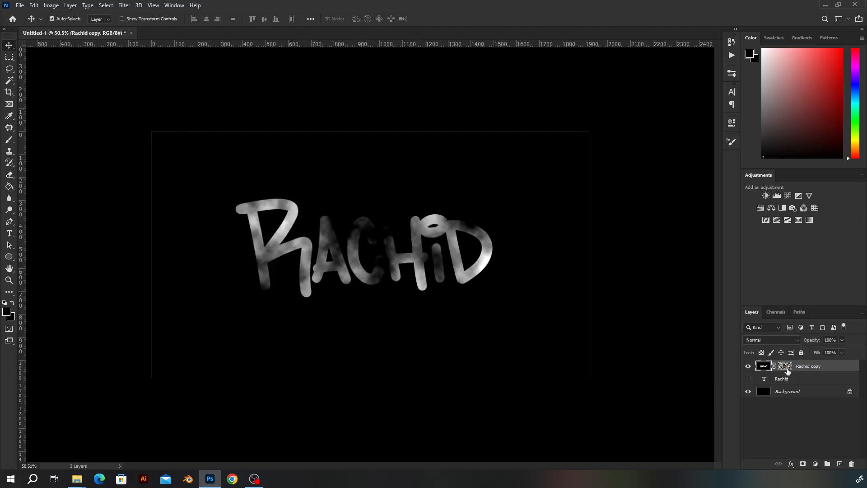
{"action": "right_click", "coordinate": [787, 368]}
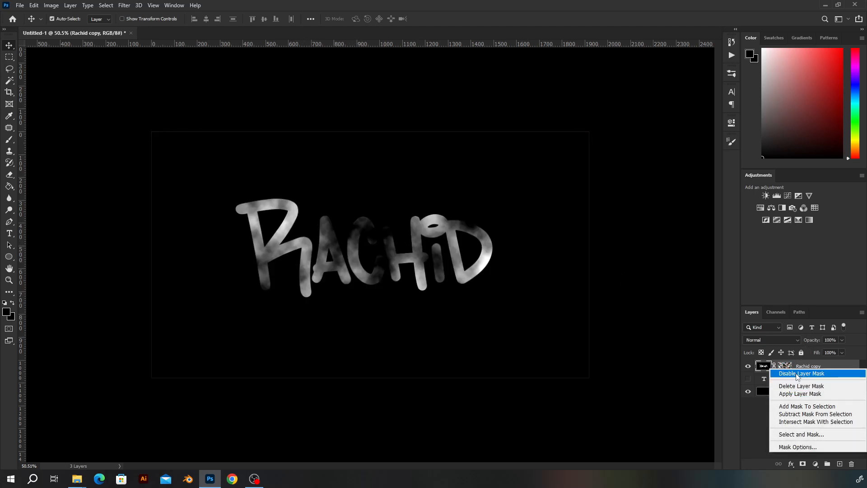
{"action": "left_click", "coordinate": [805, 372]}
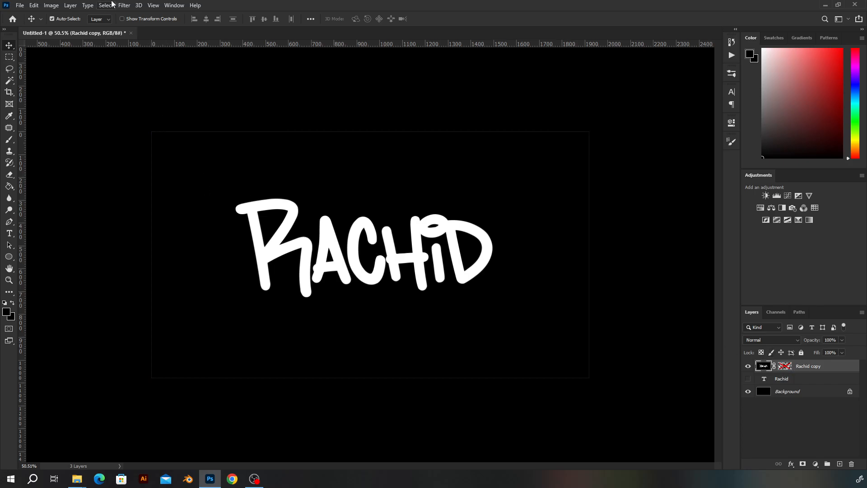
Step: Apply a Lens Blur to the text copy layer with Layer Mask as the depth map source and a radius of 45
{"action": "left_click", "coordinate": [122, 6]}
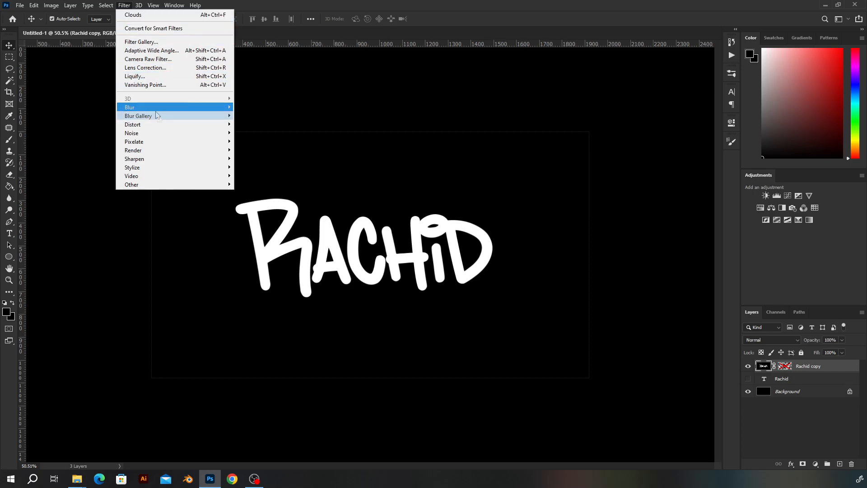
{"action": "mouse_move", "coordinate": [212, 116]}
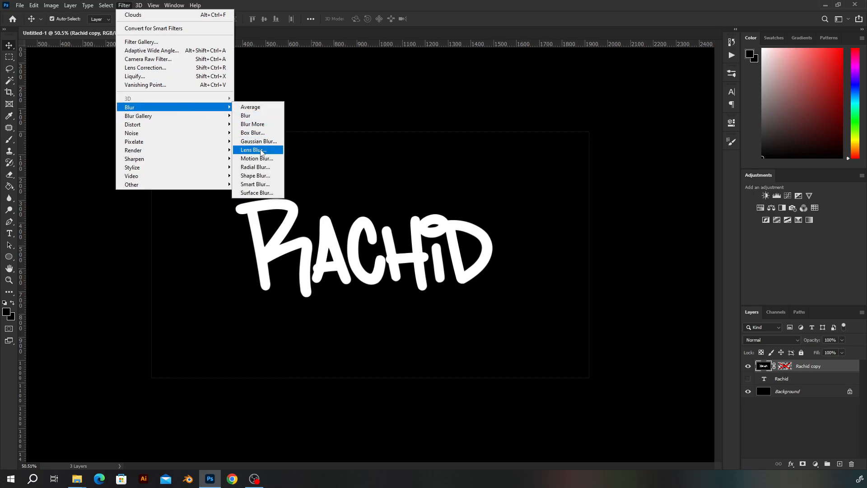
{"action": "left_click", "coordinate": [254, 149]}
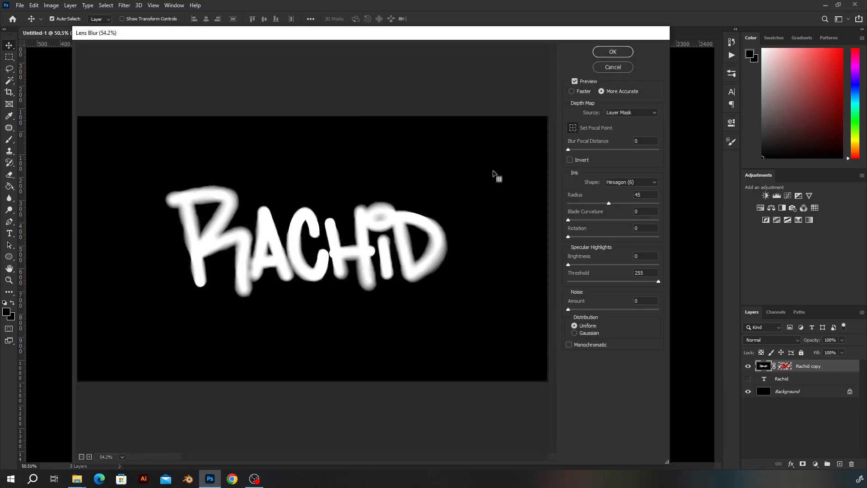
{"action": "left_click", "coordinate": [612, 113]}
{"action": "left_click", "coordinate": [612, 122]}
{"action": "left_click", "coordinate": [620, 113]}
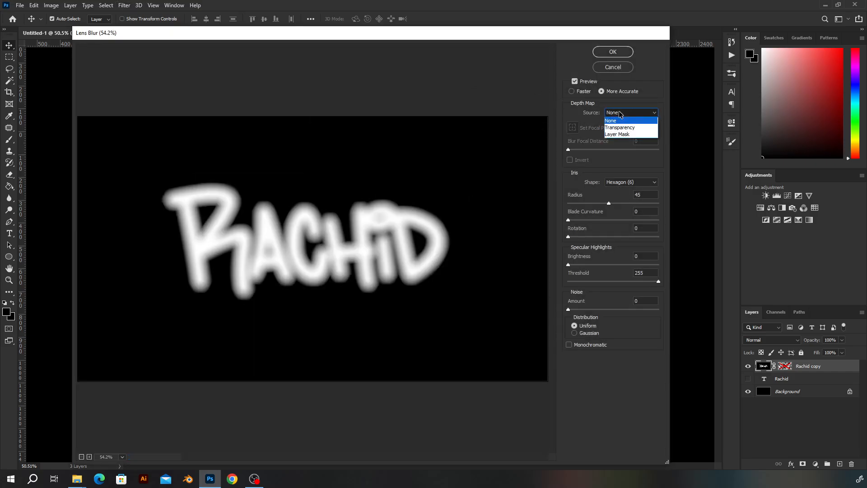
{"action": "left_click", "coordinate": [615, 114]}
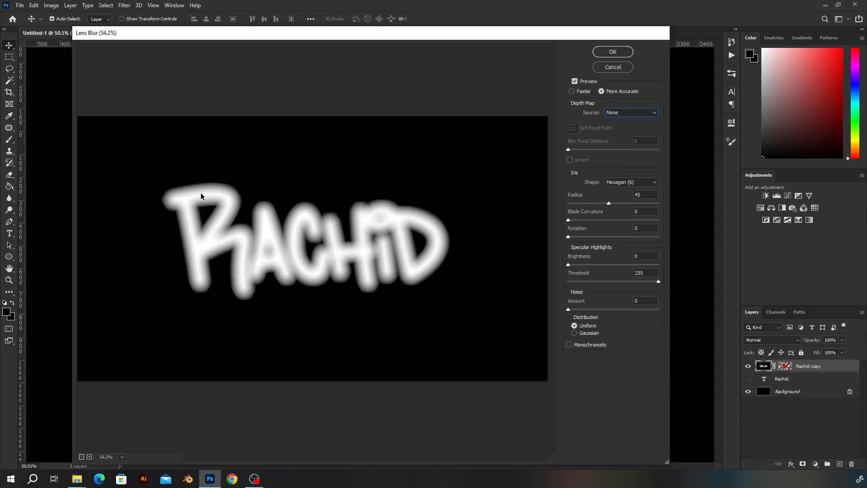
{"action": "left_click", "coordinate": [626, 112]}
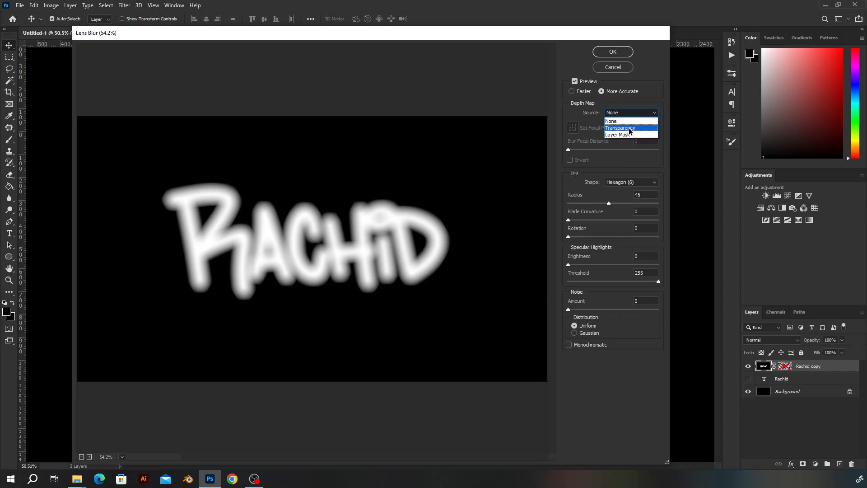
{"action": "left_click", "coordinate": [627, 135]}
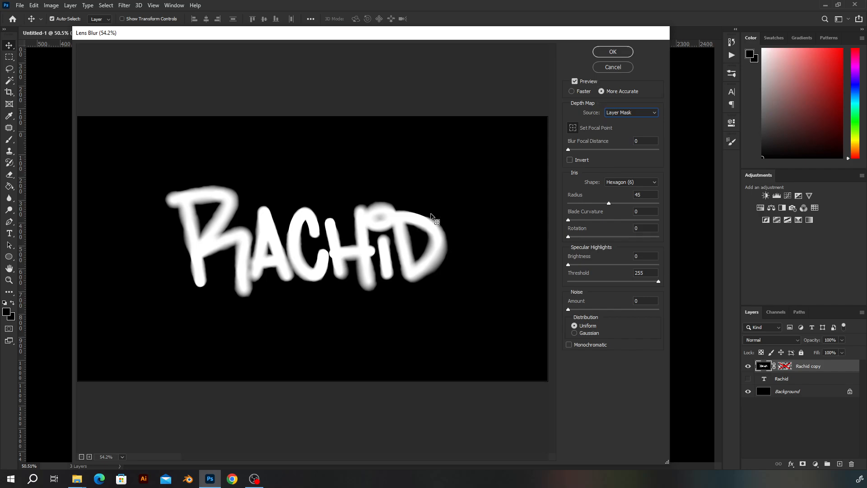
{"action": "left_click", "coordinate": [613, 52]}
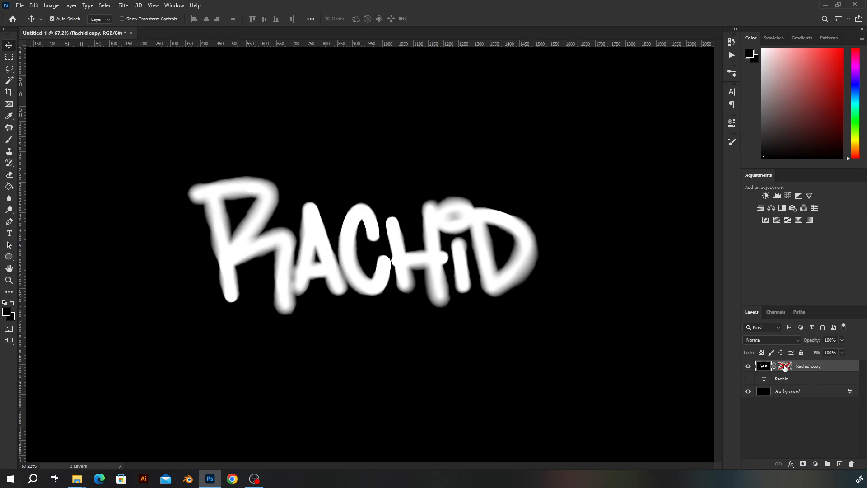
Step: Delete the cloud layer mask from the text copy layer and set the layer's blend mode to Dissolve
{"action": "right_click", "coordinate": [784, 368]}
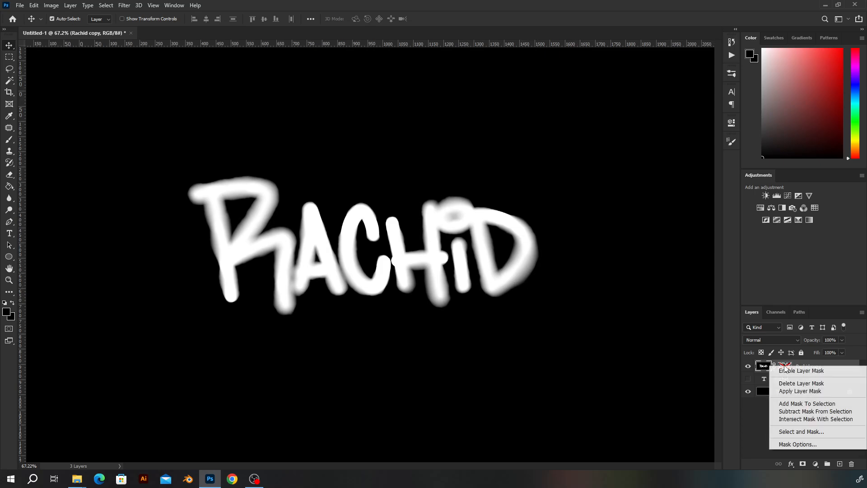
{"action": "left_click", "coordinate": [793, 384]}
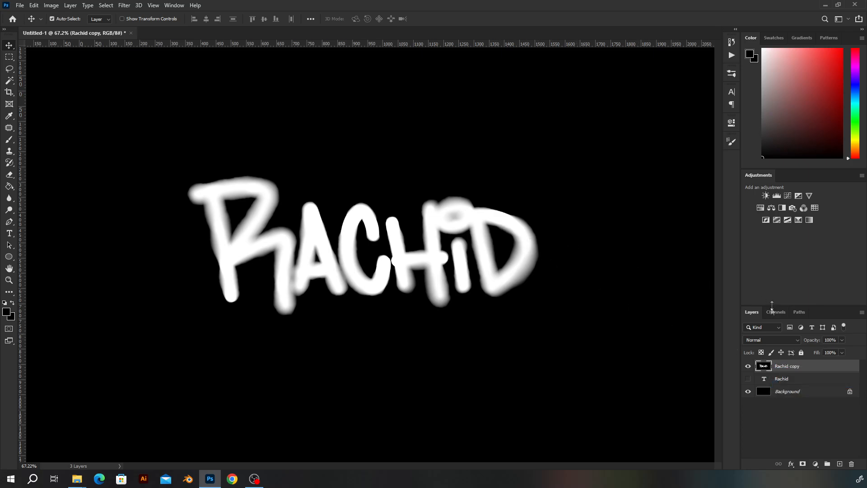
{"action": "left_click", "coordinate": [774, 339]}
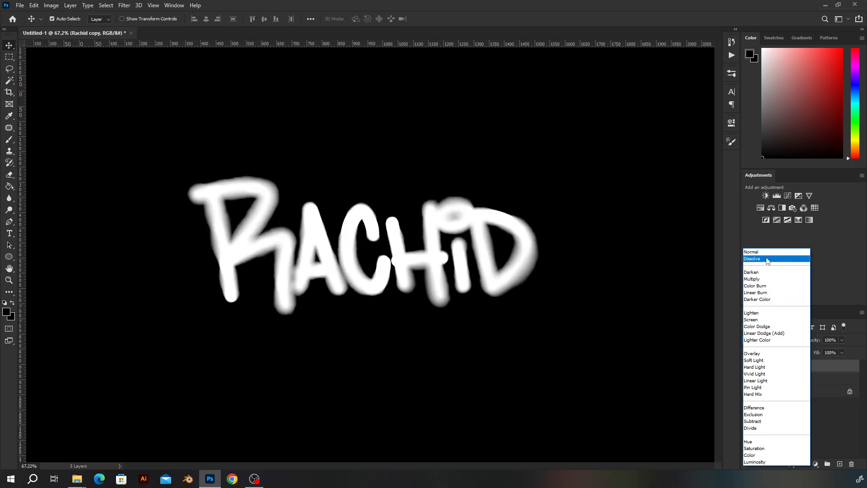
{"action": "left_click", "coordinate": [766, 260]}
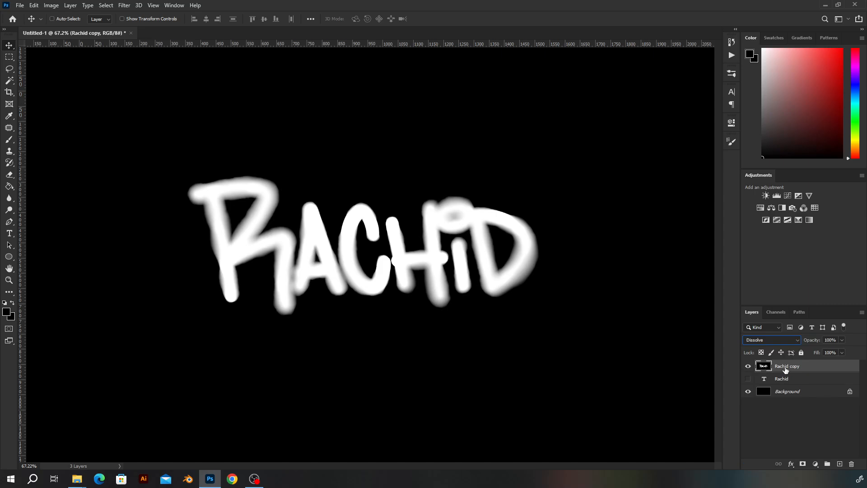
Step: Add a new layer mask to the text copy layer and paste the layer's blurred lettering image into that mask
{"action": "left_click", "coordinate": [802, 463]}
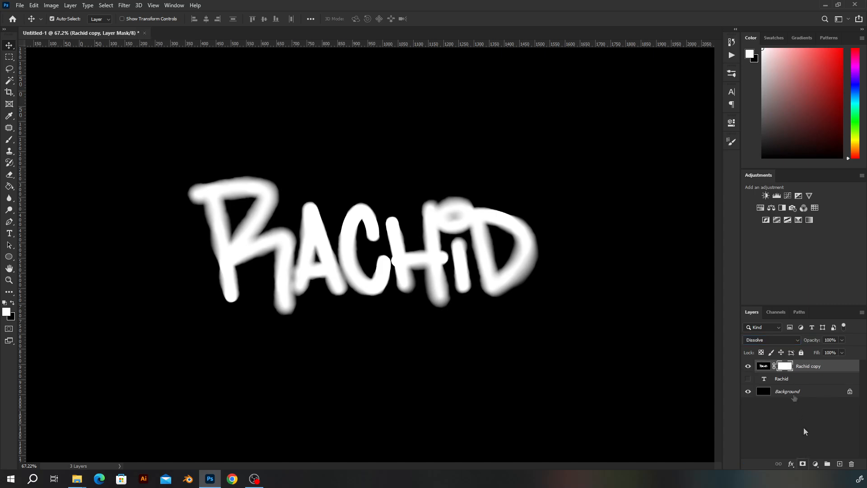
{"action": "left_click", "coordinate": [762, 366]}
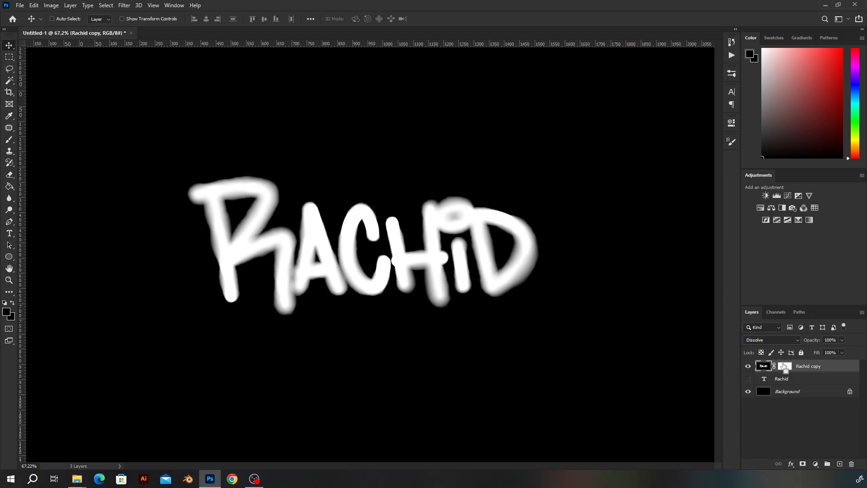
{"action": "left_click", "coordinate": [787, 368], "text": "ctrl"}
{"action": "key", "text": "ctrl+d"}
{"action": "left_click", "coordinate": [787, 367]}
{"action": "key", "text": "ctrl+v"}
{"action": "key", "text": "ctrl+z"}
{"action": "left_click", "coordinate": [786, 368], "text": "alt"}
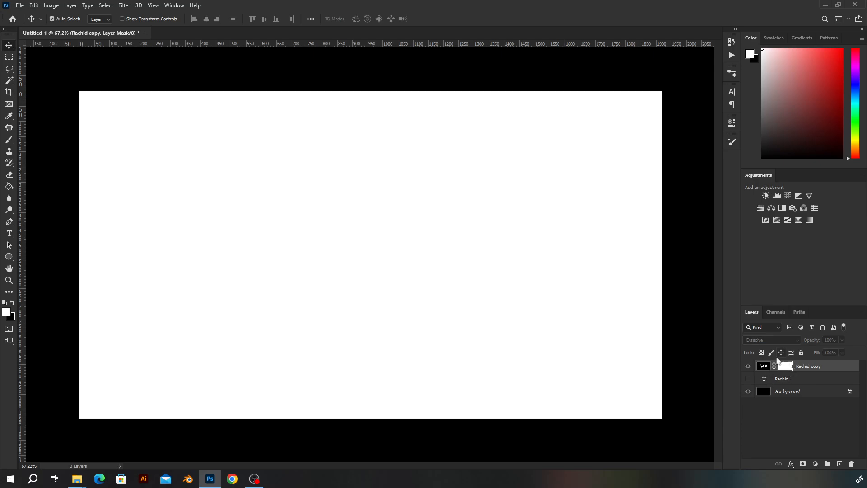
{"action": "key", "text": "ctrl+v"}
{"action": "key", "text": "ctrl+d"}
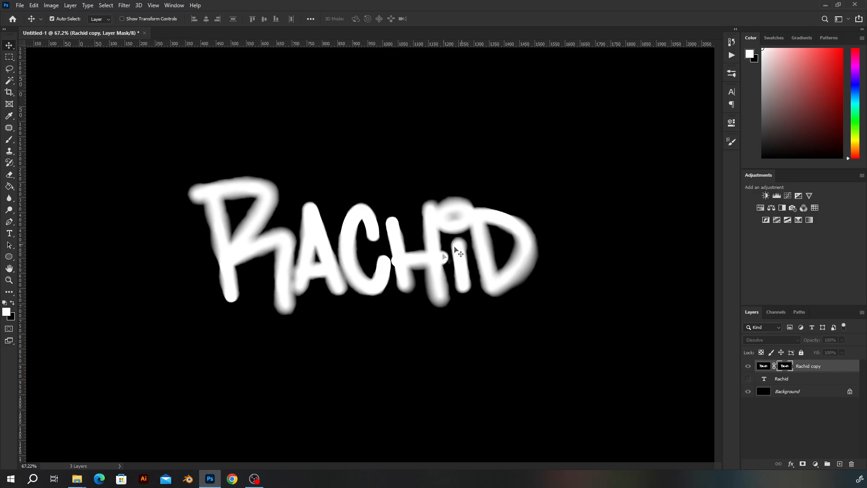
{"action": "left_click", "coordinate": [769, 369]}
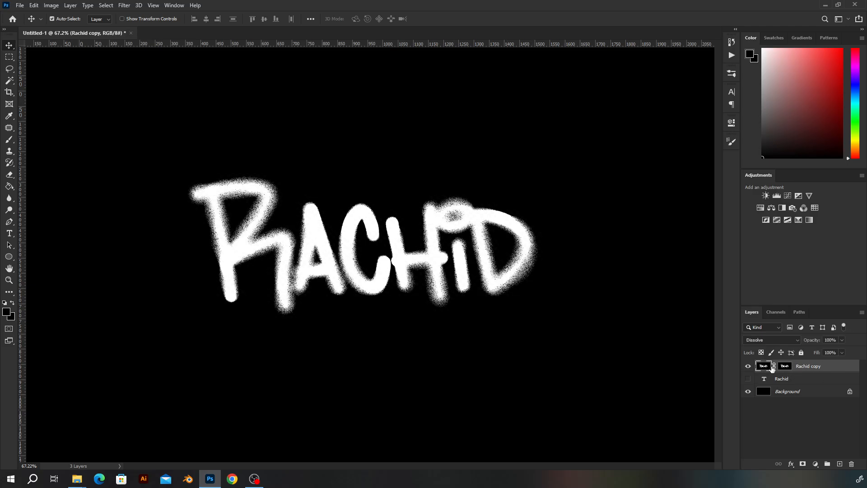
Step: Examine the dissolved edges of the lettering up close and as a whole
{"action": "scroll", "coordinate": [494, 283], "scroll_direction": "down", "scroll_amount": 1}
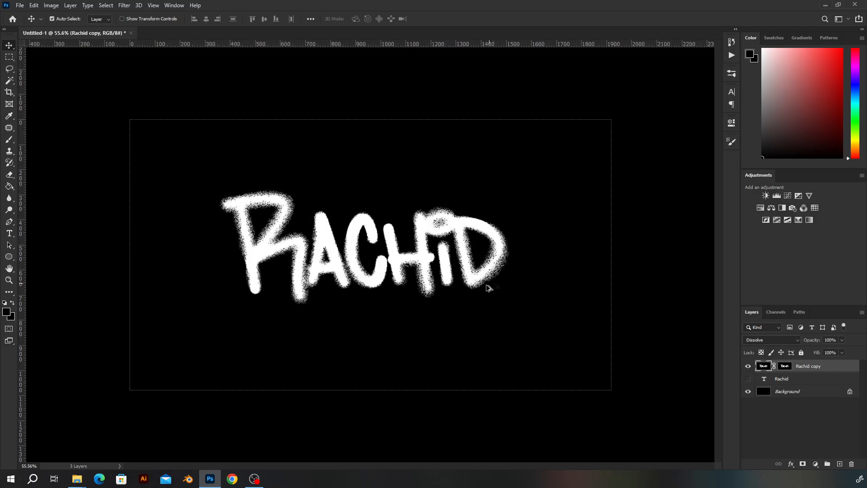
{"action": "scroll", "coordinate": [391, 280], "scroll_direction": "up", "scroll_amount": 2}
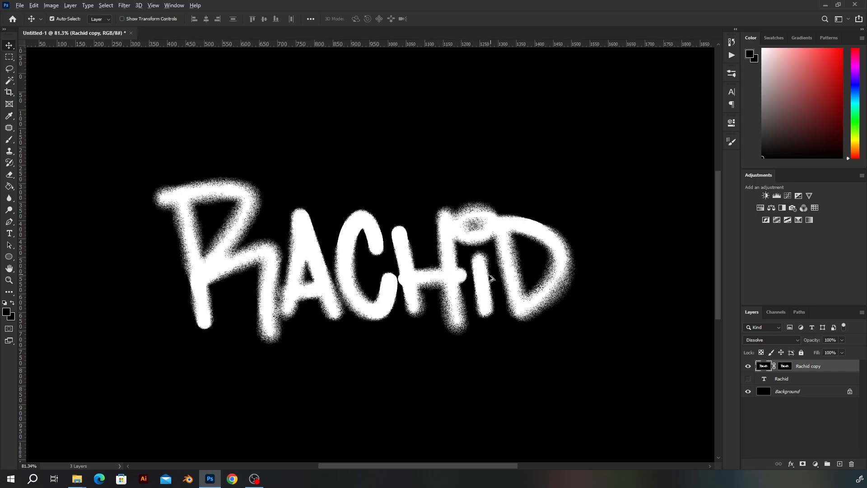
{"action": "scroll", "coordinate": [623, 292], "scroll_direction": "up", "scroll_amount": 2}
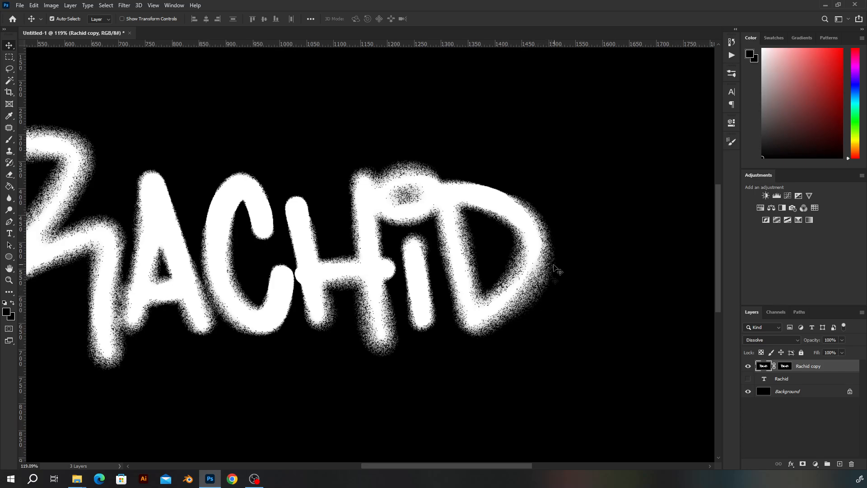
{"action": "scroll", "coordinate": [564, 266], "scroll_direction": "up", "scroll_amount": 6}
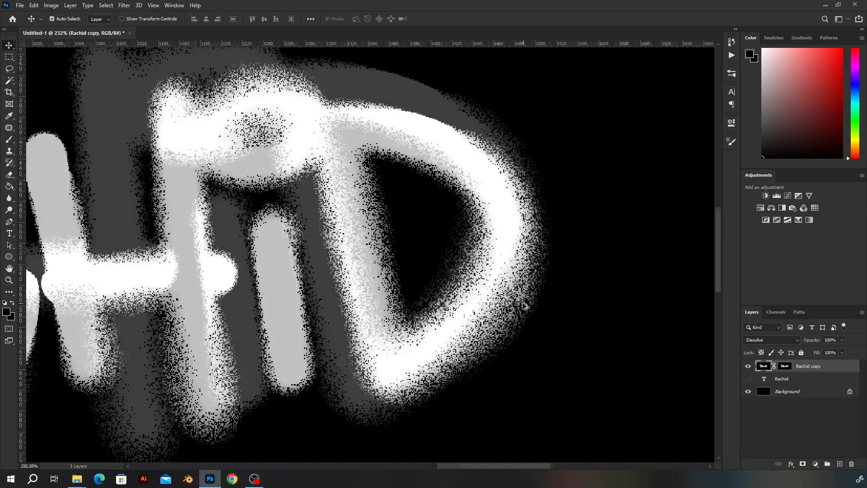
{"action": "scroll", "coordinate": [556, 278], "scroll_direction": "down", "scroll_amount": 10}
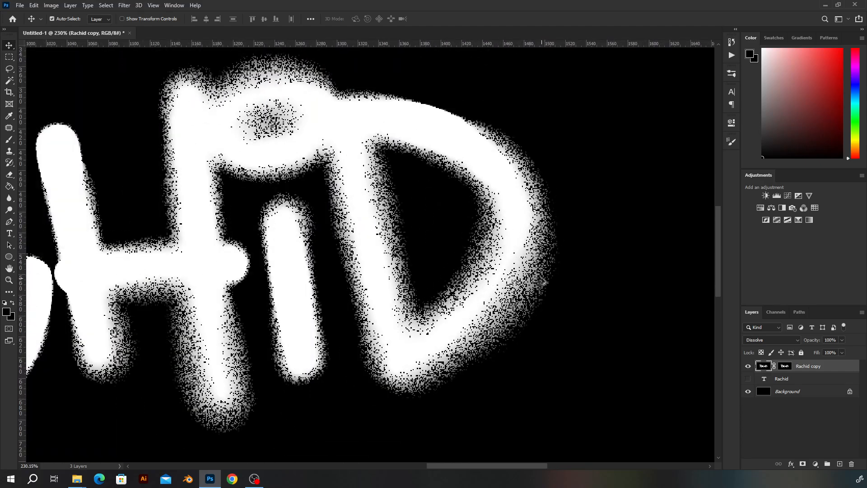
{"action": "scroll", "coordinate": [515, 290], "scroll_direction": "up", "scroll_amount": 1}
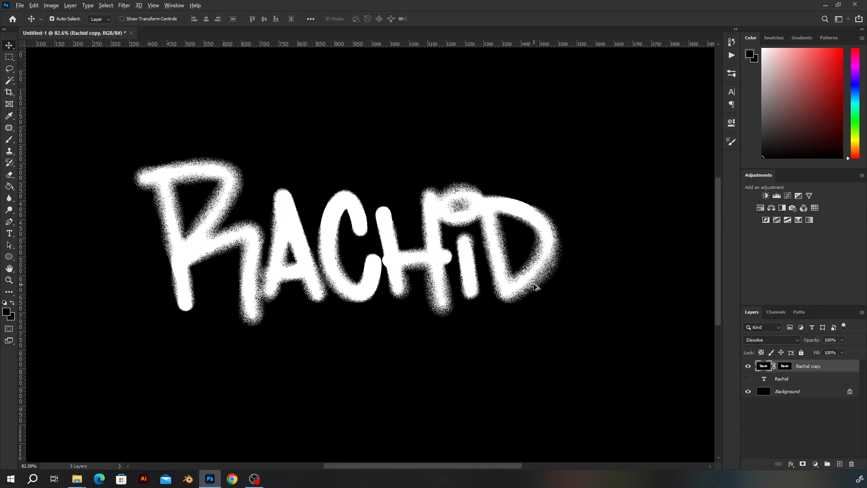
{"action": "scroll", "coordinate": [537, 288], "scroll_direction": "up", "scroll_amount": 3}
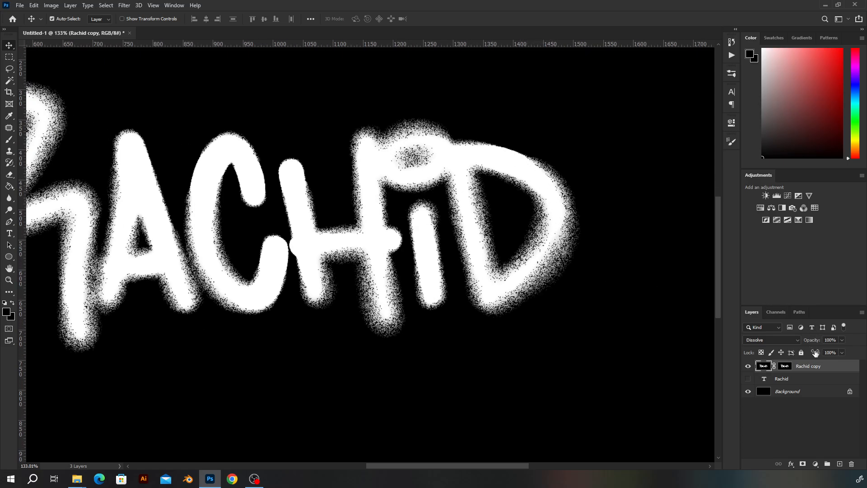
Step: Lower the text copy layer's opacity to 92%
{"action": "left_click_drag", "start_coordinate": [815, 342], "coordinate": [813, 343]}
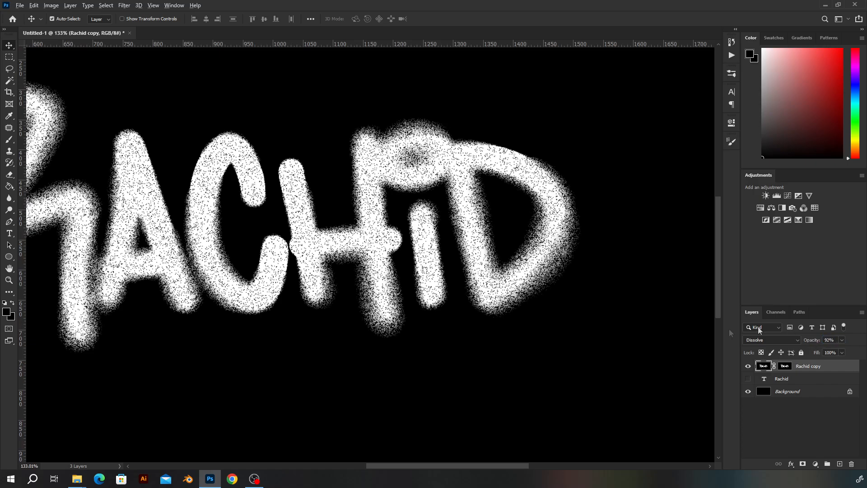
{"action": "key", "text": "ctrl+0"}
{"action": "scroll", "coordinate": [552, 315], "scroll_direction": "up", "scroll_amount": 1}
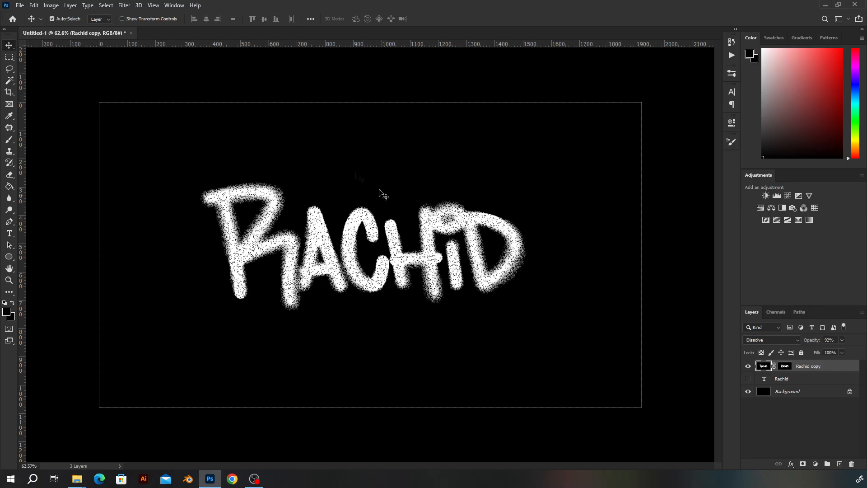
{"action": "left_click", "coordinate": [34, 6]}
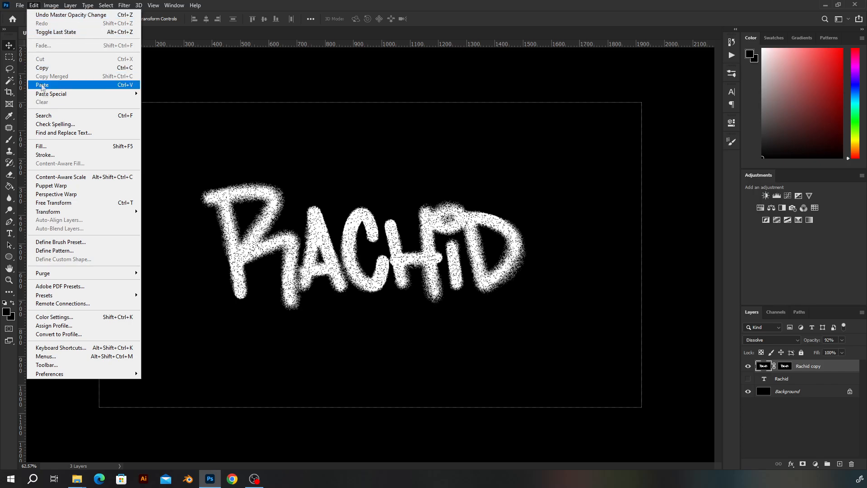
{"action": "left_click", "coordinate": [42, 147]}
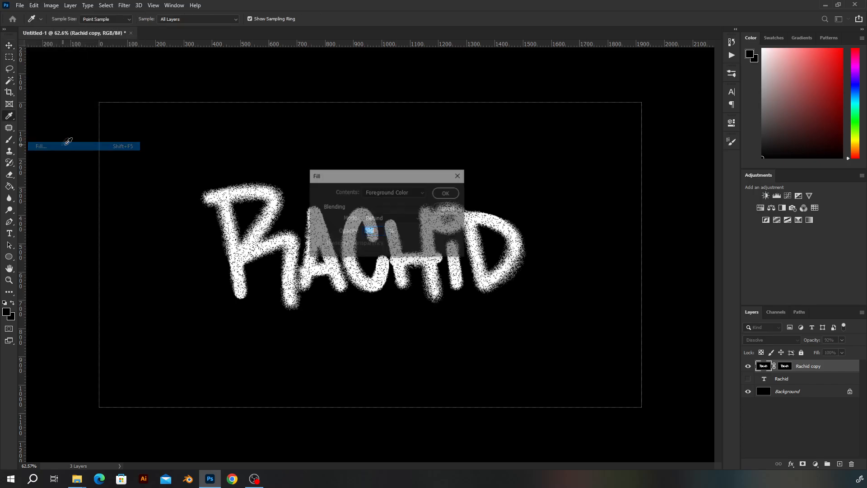
{"action": "left_click", "coordinate": [386, 221]}
{"action": "left_click", "coordinate": [379, 207]}
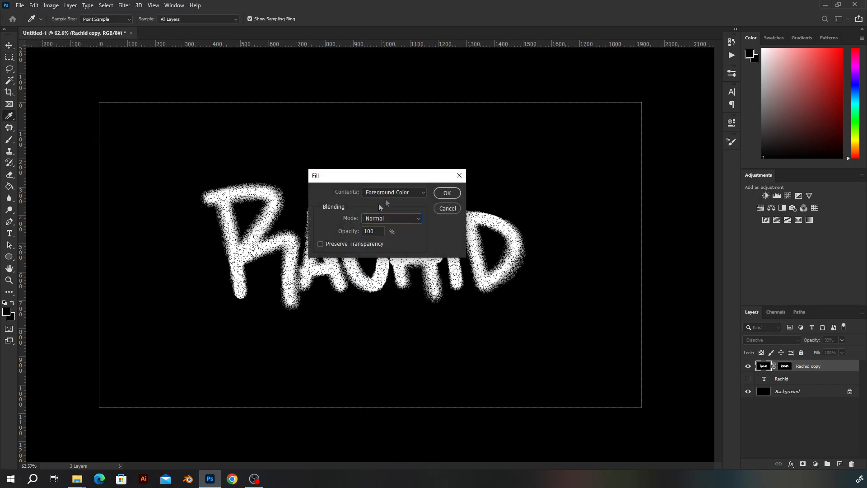
{"action": "left_click", "coordinate": [447, 208]}
{"action": "key", "text": "v"}
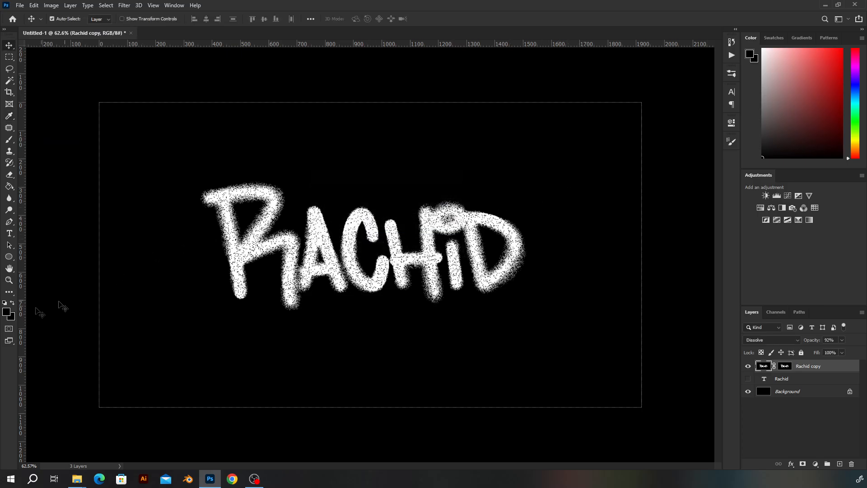
Step: Set the foreground color to white and fill the text copy layer with Foreground Color in Normal mode at 100% opacity
{"action": "left_click", "coordinate": [10, 312]}
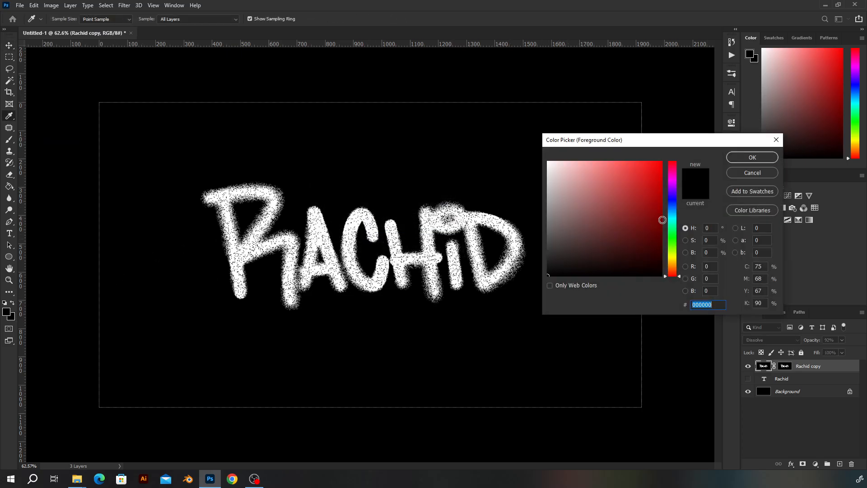
{"action": "left_click", "coordinate": [738, 161]}
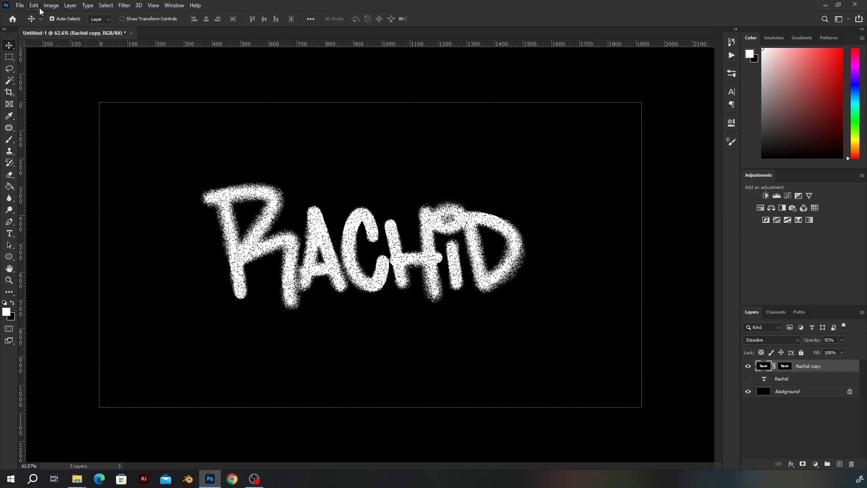
{"action": "left_click", "coordinate": [34, 5]}
{"action": "left_click", "coordinate": [63, 147]}
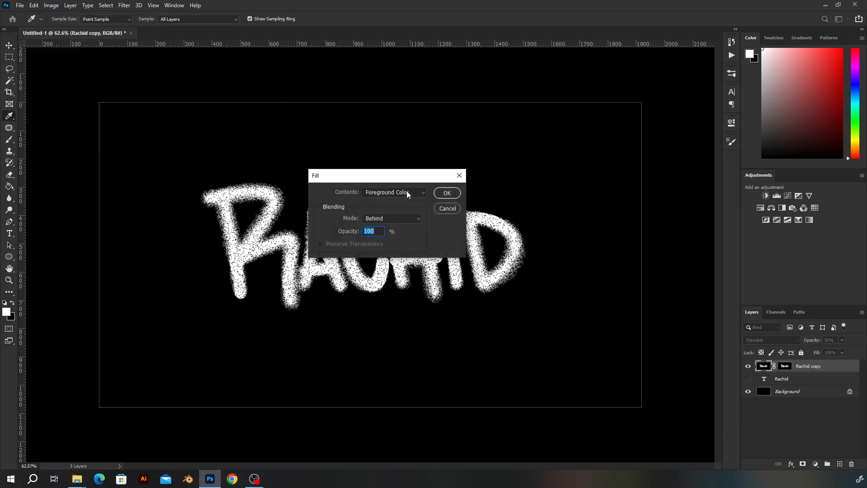
{"action": "left_click", "coordinate": [401, 218]}
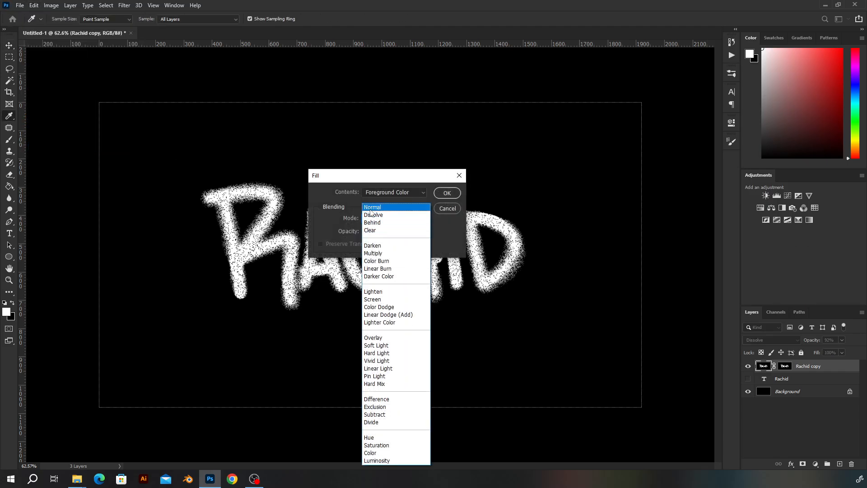
{"action": "left_click", "coordinate": [392, 202]}
{"action": "left_click", "coordinate": [442, 191]}
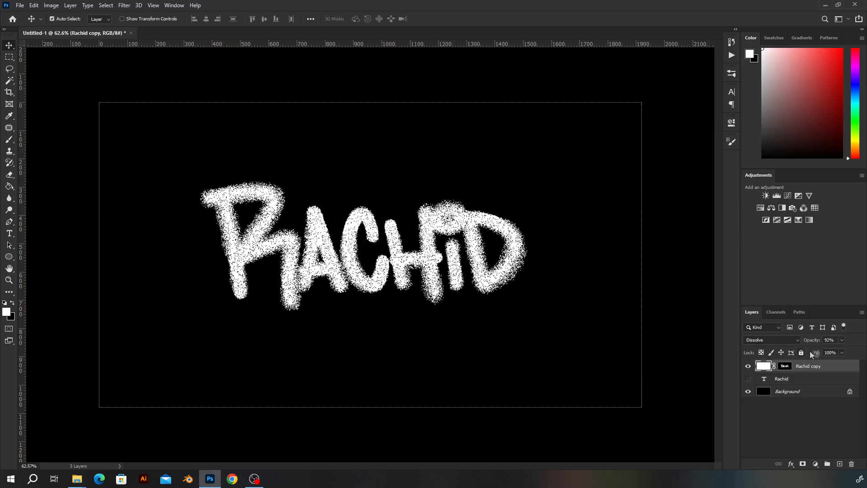
Step: Duplicate the masked text copy layer, hide the original, and set the duplicate's opacity to 99%
{"action": "left_click_drag", "start_coordinate": [814, 342], "coordinate": [840, 464]}
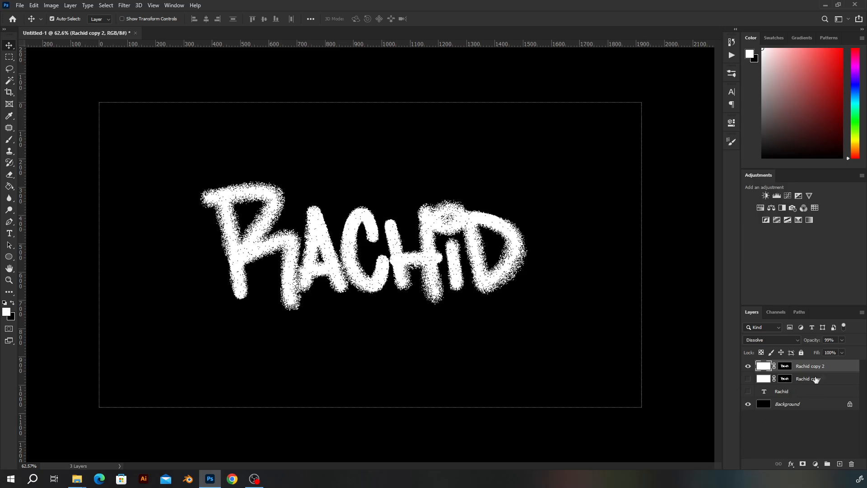
Step: Try applying the duplicate layer's mask, inspect the lettering, and undo the application
{"action": "right_click", "coordinate": [786, 368]}
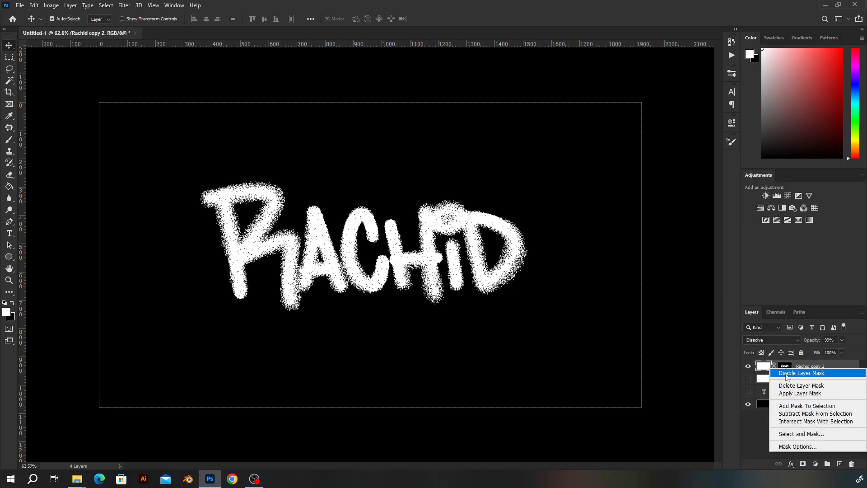
{"action": "left_click", "coordinate": [805, 393]}
{"action": "scroll", "coordinate": [480, 298], "scroll_direction": "up", "scroll_amount": 3}
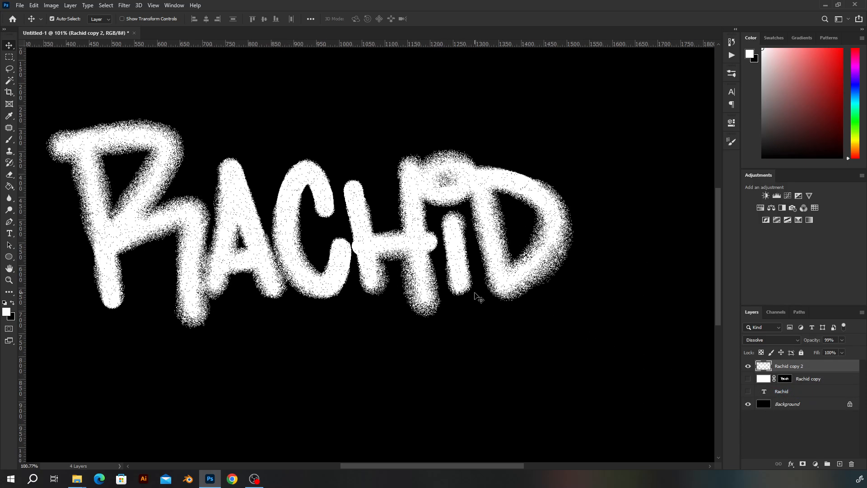
{"action": "scroll", "coordinate": [479, 298], "scroll_direction": "down", "scroll_amount": 3}
{"action": "key", "text": "ctrl+z"}
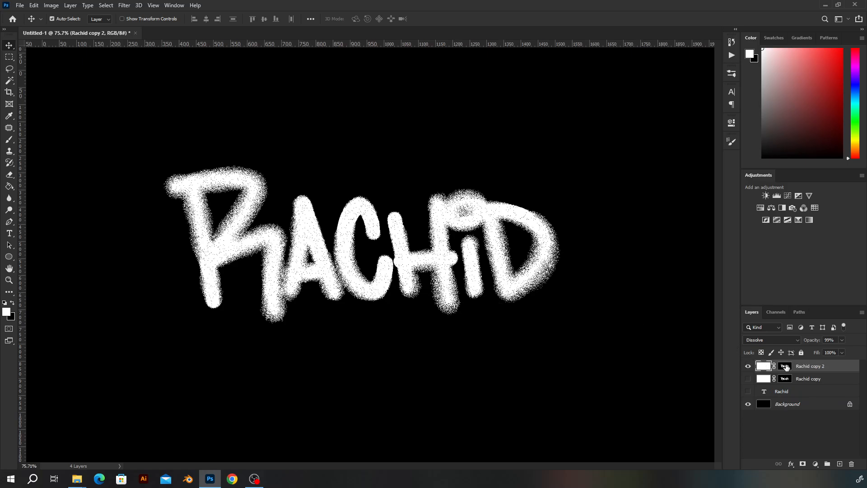
Step: Apply the layer mask of the duplicated lettering layer permanently
{"action": "left_click", "coordinate": [786, 366]}
{"action": "right_click", "coordinate": [784, 368]}
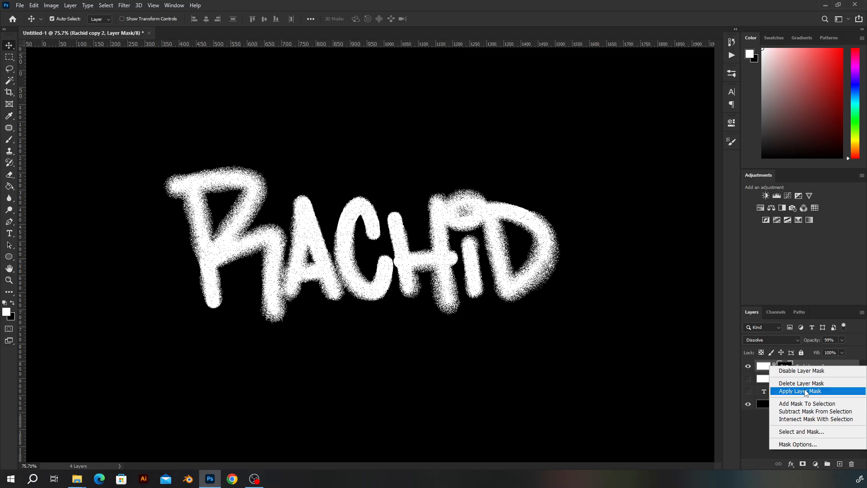
{"action": "left_click", "coordinate": [806, 393]}
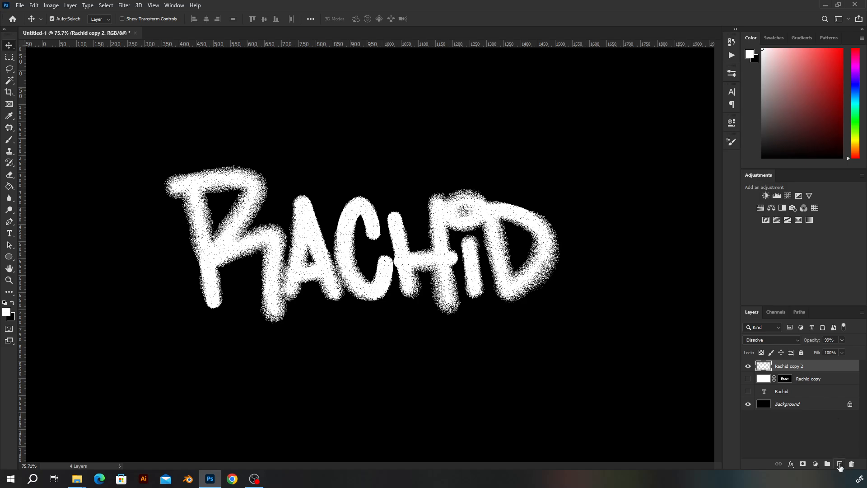
Step: Put the dissolved lettering layer in a group and merge that group into a single Normal-mode layer
{"action": "key", "text": "ctrl+g"}
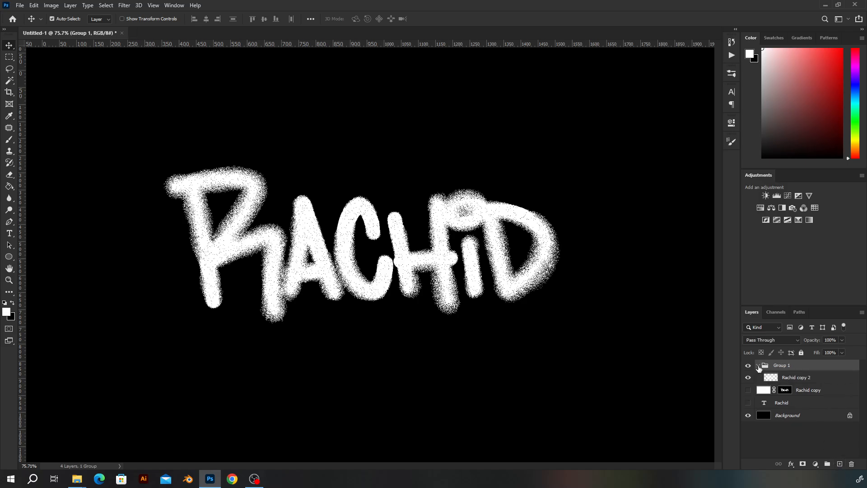
{"action": "left_click", "coordinate": [758, 366]}
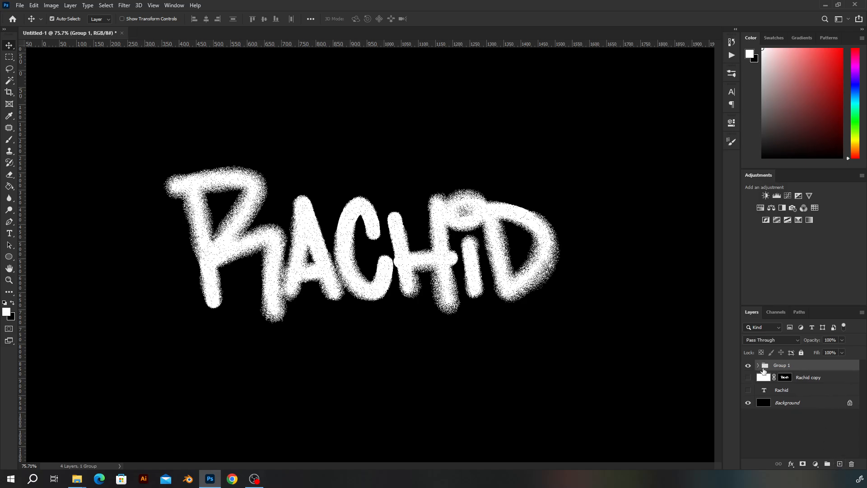
{"action": "key", "text": "ctrl+e"}
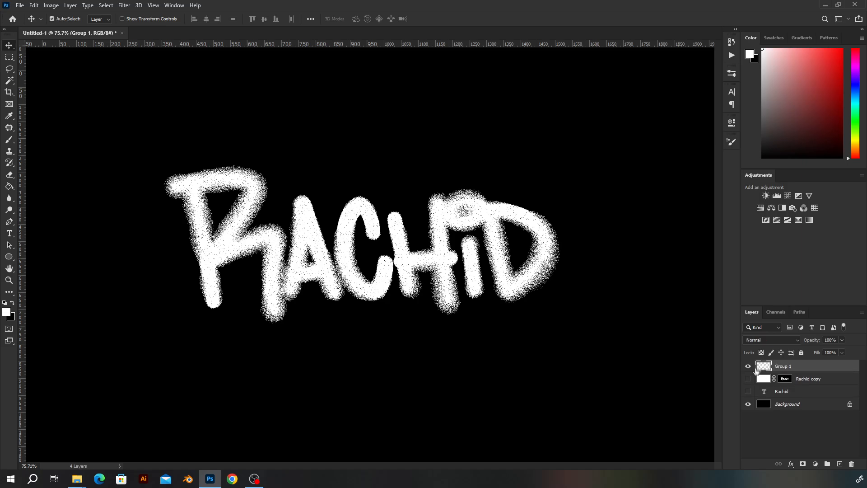
Step: Soften the merged lettering layer with a Gaussian Blur of 0.6 pixels radius
{"action": "left_click", "coordinate": [749, 366]}
{"action": "scroll", "coordinate": [487, 270], "scroll_direction": "up", "scroll_amount": 4}
{"action": "scroll", "coordinate": [422, 246], "scroll_direction": "down", "scroll_amount": 4}
{"action": "left_click", "coordinate": [120, 6]}
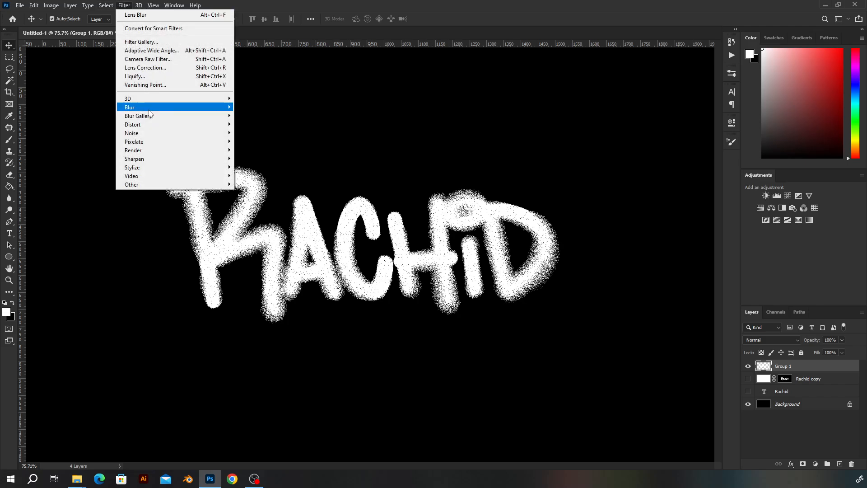
{"action": "mouse_move", "coordinate": [154, 108]}
{"action": "left_click", "coordinate": [261, 142]}
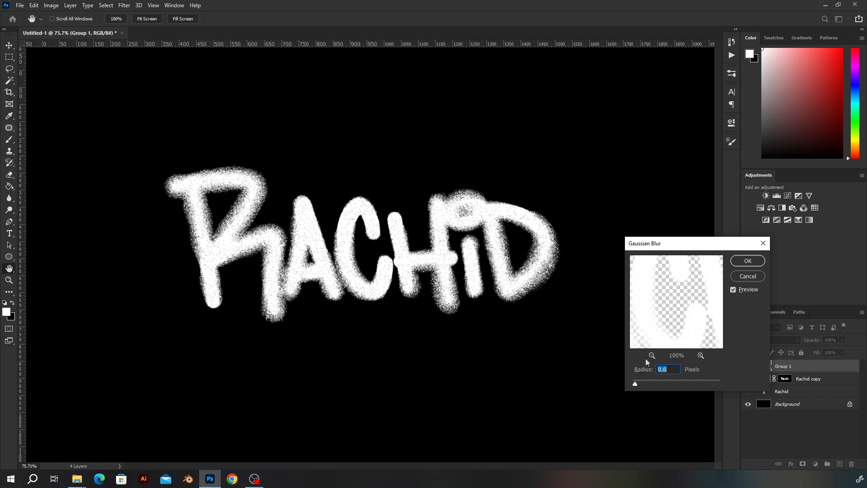
{"action": "left_click", "coordinate": [746, 264]}
{"action": "key", "text": "ctrl+0"}
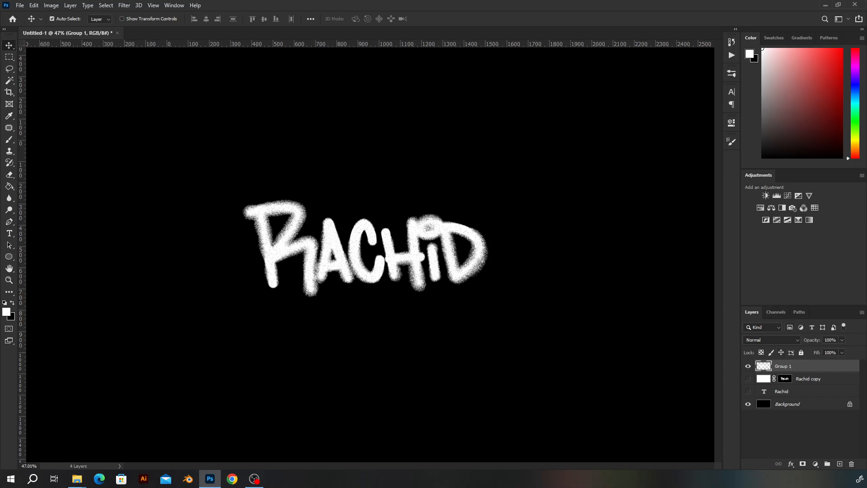
Step: Try placing and scaling the X spray image over the lettering, and undo the placement
{"action": "left_click_drag", "start_coordinate": [446, 231], "coordinate": [447, 234]}
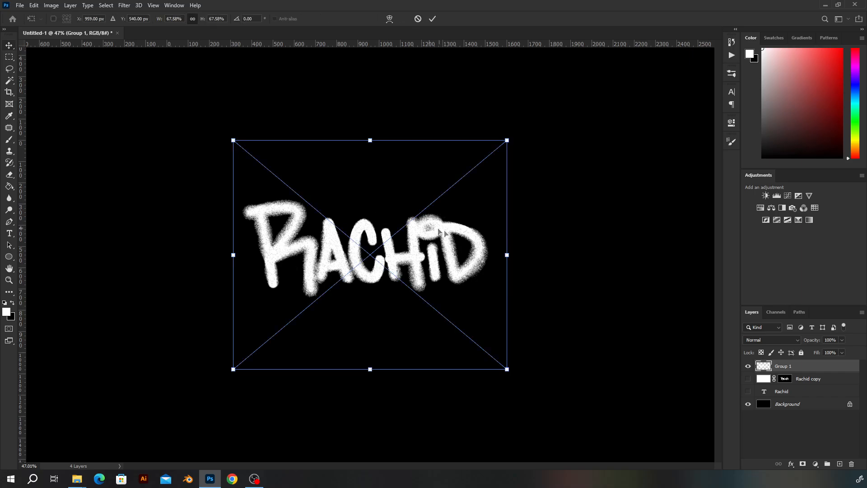
{"action": "left_click_drag", "start_coordinate": [505, 255], "coordinate": [453, 255]}
{"action": "key", "text": "ctrl+z"}
{"action": "key", "text": "Escape"}
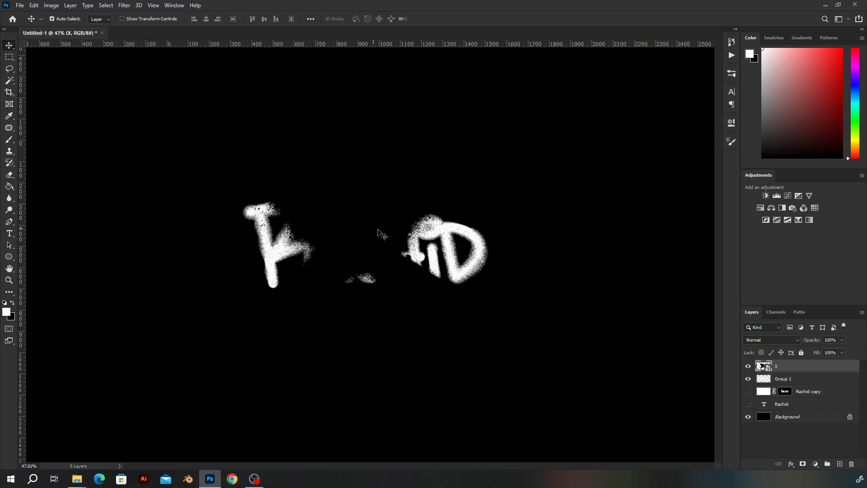
{"action": "key", "text": "ctrl+t"}
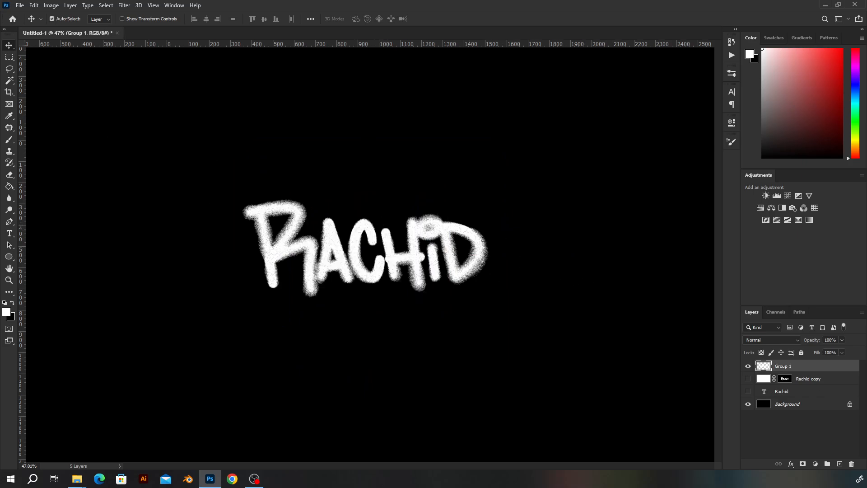
Step: Place the X spray image above the lettering and scale it down around its centre
{"action": "left_click_drag", "start_coordinate": [0, 236], "coordinate": [421, 219]}
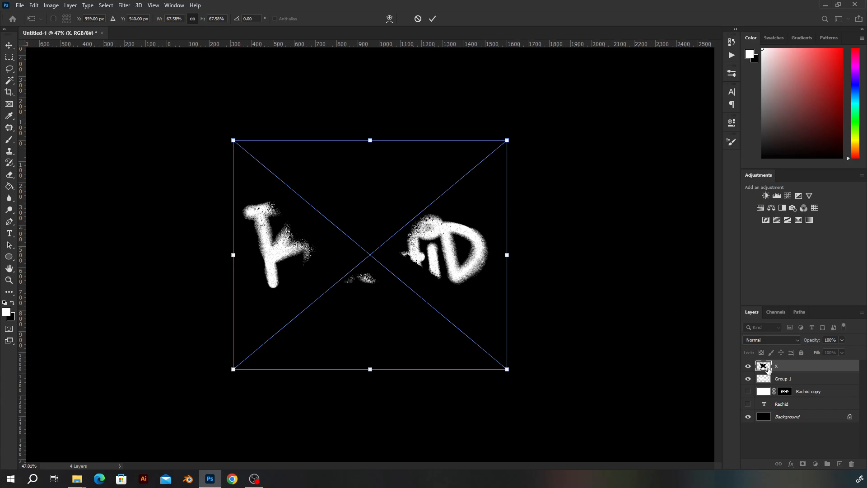
{"action": "left_click_drag", "start_coordinate": [506, 254], "coordinate": [461, 255]}
{"action": "key", "text": "Return"}
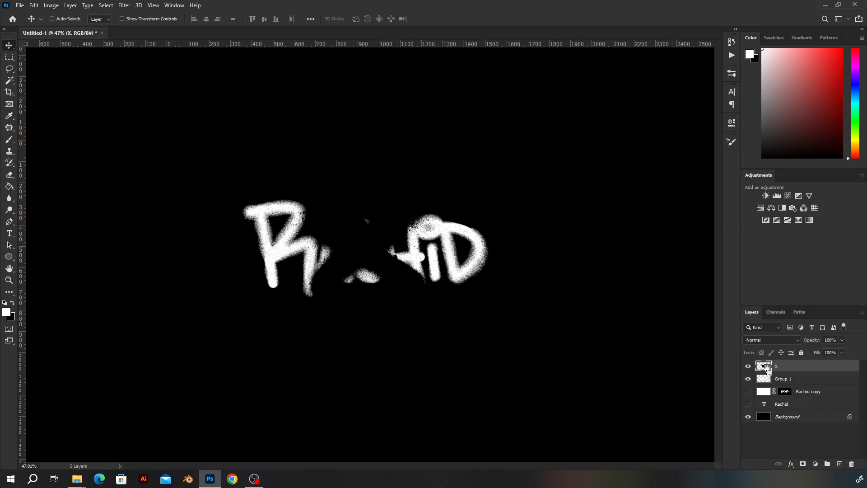
Step: Load the X layer's shape as a selection, hide that layer, and add a Solid Color fill layer masked to the selection
{"action": "left_click", "coordinate": [764, 366], "text": "ctrl"}
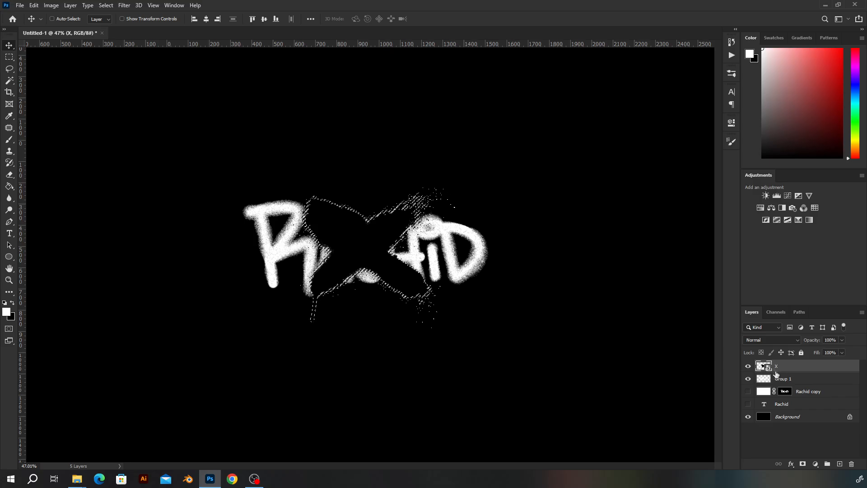
{"action": "left_click", "coordinate": [748, 366]}
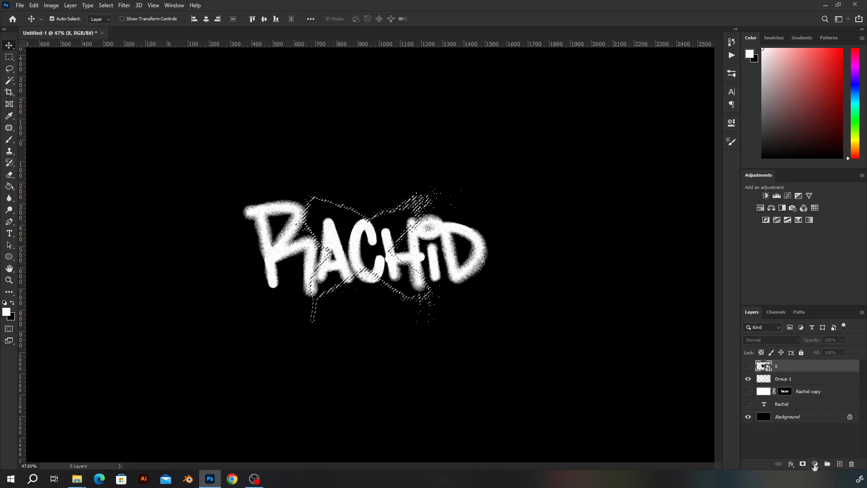
{"action": "left_click", "coordinate": [816, 464]}
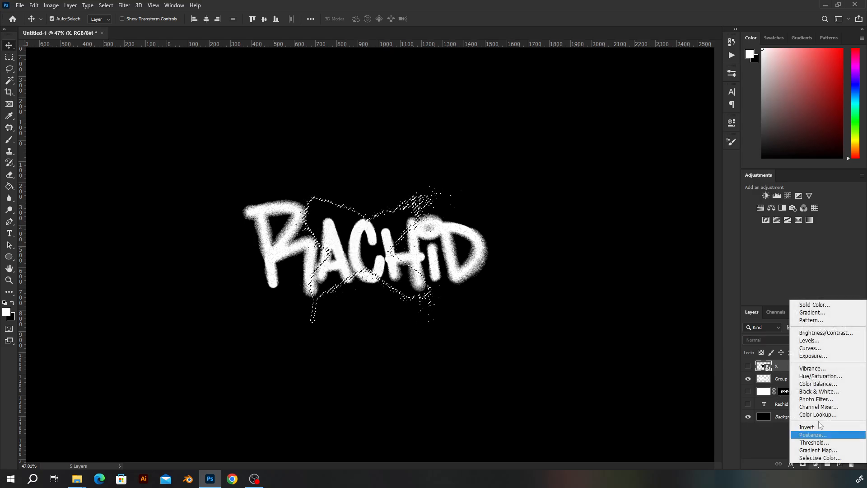
{"action": "left_click", "coordinate": [809, 302]}
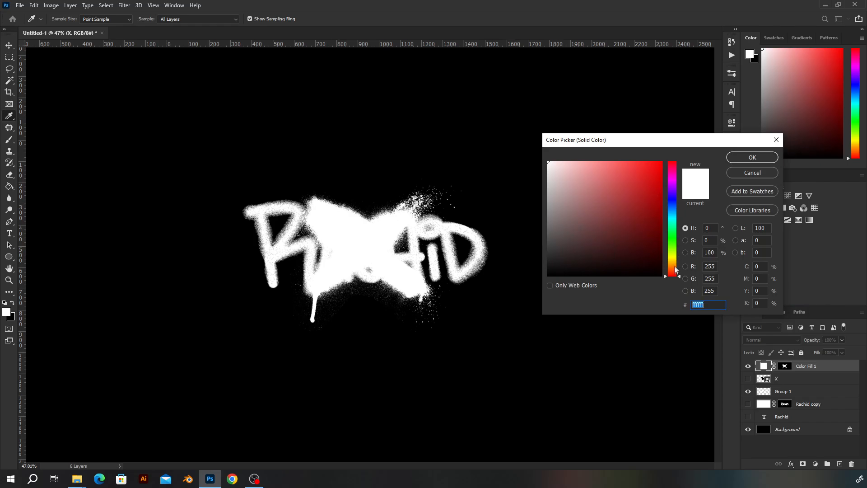
Step: Set the X-shaped fill layer's color to orange, about #ffaa24
{"action": "left_click_drag", "start_coordinate": [673, 275], "coordinate": [673, 264]}
{"action": "left_click_drag", "start_coordinate": [644, 163], "coordinate": [646, 149]}
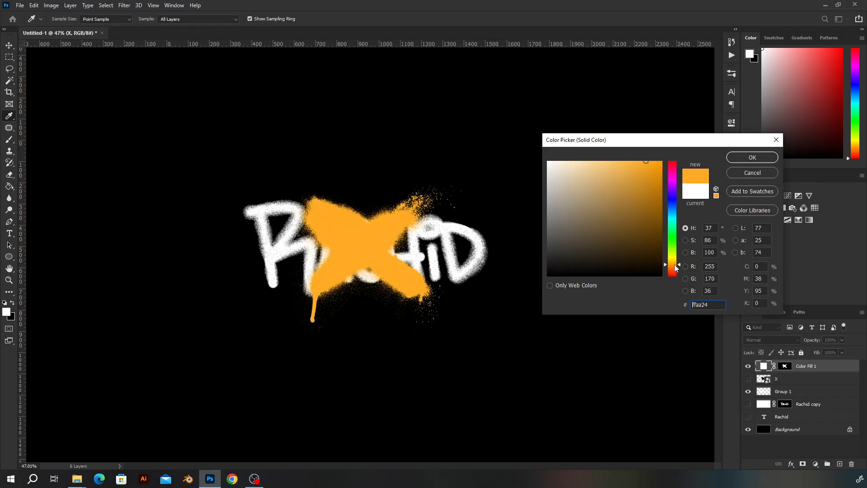
{"action": "left_click_drag", "start_coordinate": [674, 266], "coordinate": [676, 266]}
{"action": "left_click", "coordinate": [750, 158]}
Step: Convert the orange X fill layer to a smart object and scale it to about 51% over the letter i
{"action": "right_click", "coordinate": [807, 367]}
{"action": "left_click", "coordinate": [795, 212]}
{"action": "key", "text": "ctrl+t"}
{"action": "left_click_drag", "start_coordinate": [499, 250], "coordinate": [471, 234]}
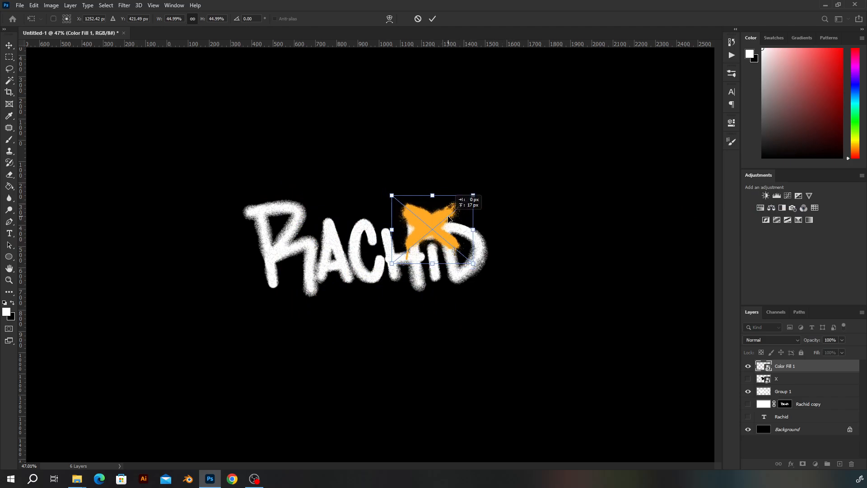
{"action": "left_click_drag", "start_coordinate": [473, 199], "coordinate": [479, 191]}
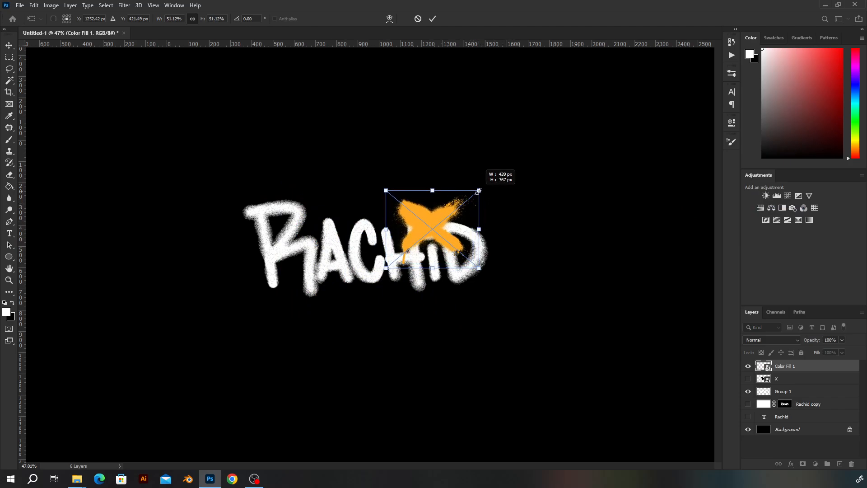
{"action": "key", "text": "Return"}
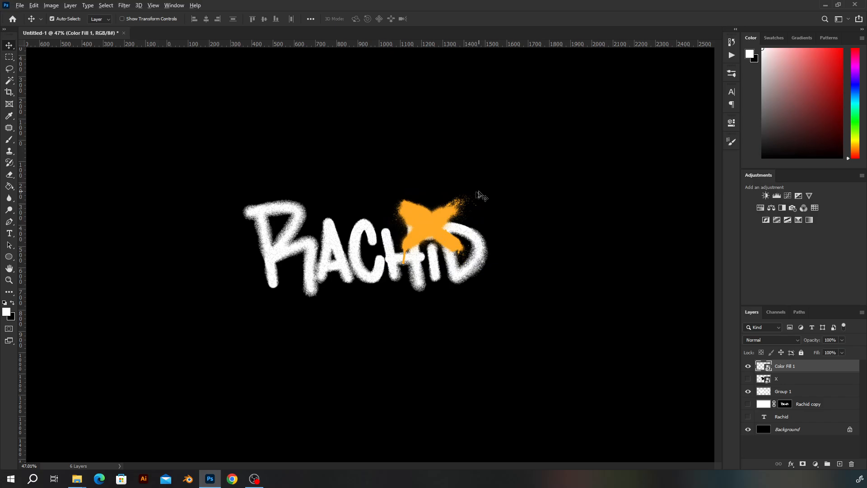
Step: Group the orange X, hidden X and merged lettering layers, and name the group Text
{"action": "scroll", "coordinate": [373, 283], "scroll_direction": "down", "scroll_amount": 3}
{"action": "scroll", "coordinate": [370, 280], "scroll_direction": "up", "scroll_amount": 4}
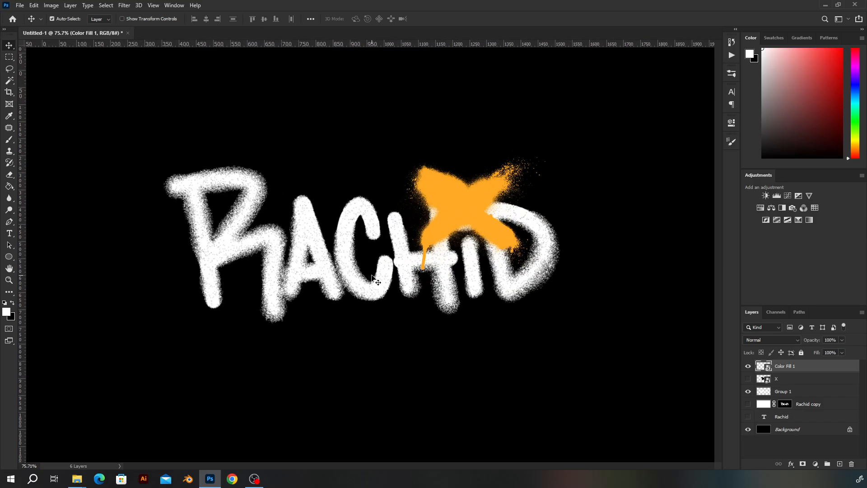
{"action": "scroll", "coordinate": [384, 277], "scroll_direction": "down", "scroll_amount": 2}
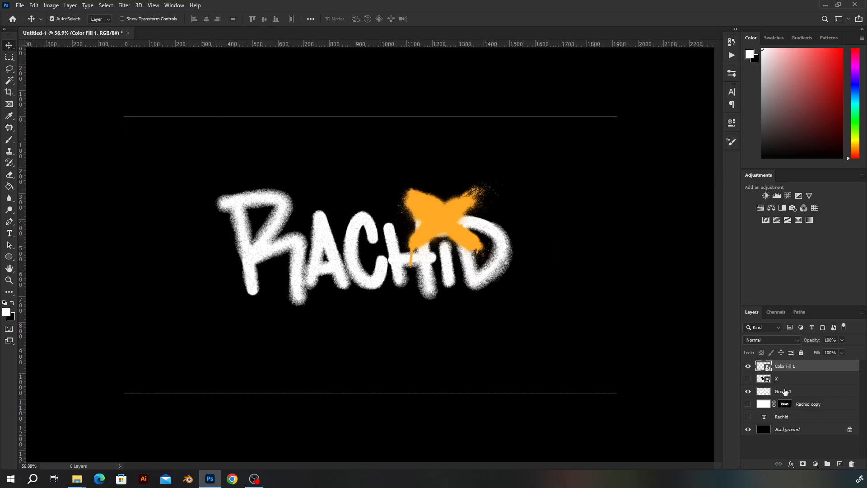
{"action": "left_click", "coordinate": [785, 391]}
{"action": "left_click", "coordinate": [796, 371], "text": "shift"}
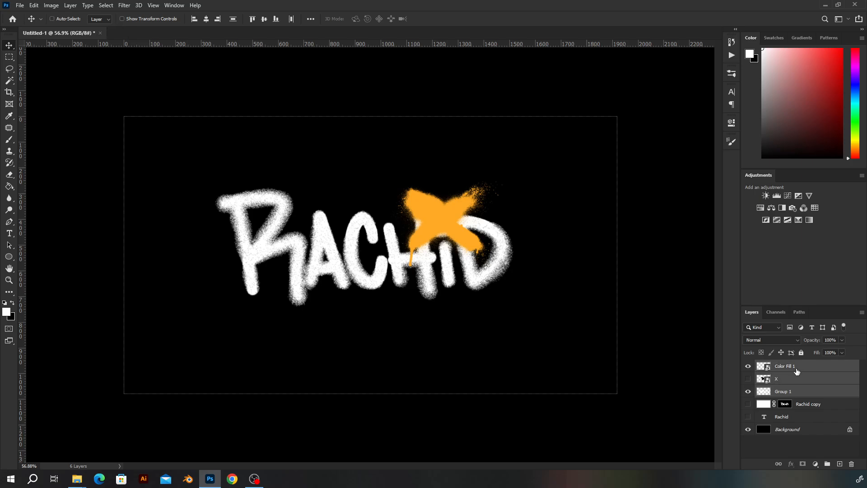
{"action": "key", "text": "ctrl+g"}
{"action": "double_click", "coordinate": [785, 365]}
{"action": "type", "text": "T"}
{"action": "key", "text": "Return"}
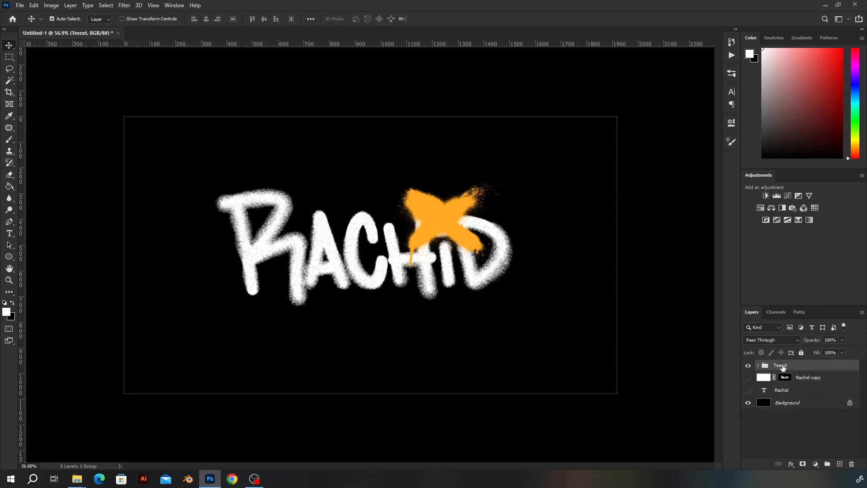
{"action": "double_click", "coordinate": [782, 366]}
{"action": "key", "text": "Return"}
Step: Place the brick wall image and move its layer directly above the Background layer
{"action": "key", "text": "Return"}
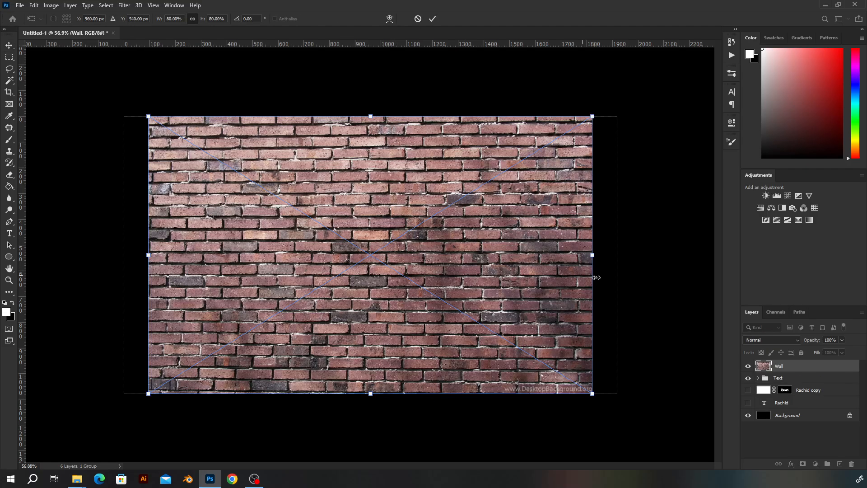
{"action": "left_click_drag", "start_coordinate": [798, 369], "coordinate": [801, 409]}
{"action": "scroll", "coordinate": [508, 291], "scroll_direction": "down", "scroll_amount": 2}
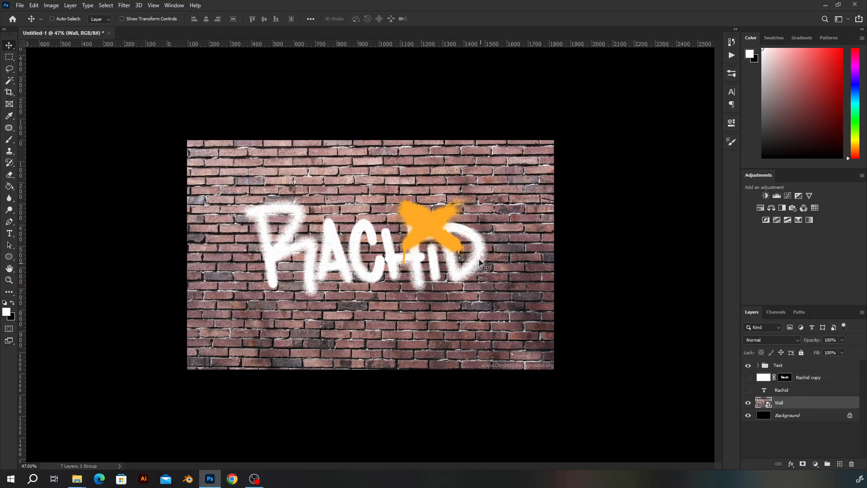
Step: Enlarge the Wall layer until the bricks cover the whole canvas
{"action": "key", "text": "ctrl+t"}
{"action": "left_click_drag", "start_coordinate": [553, 253], "coordinate": [744, 231]}
{"action": "scroll", "coordinate": [616, 242], "scroll_direction": "down", "scroll_amount": 3}
{"action": "left_click_drag", "start_coordinate": [200, 22], "coordinate": [211, 21]}
{"action": "key", "text": "Return"}
{"action": "scroll", "coordinate": [464, 246], "scroll_direction": "up", "scroll_amount": 2}
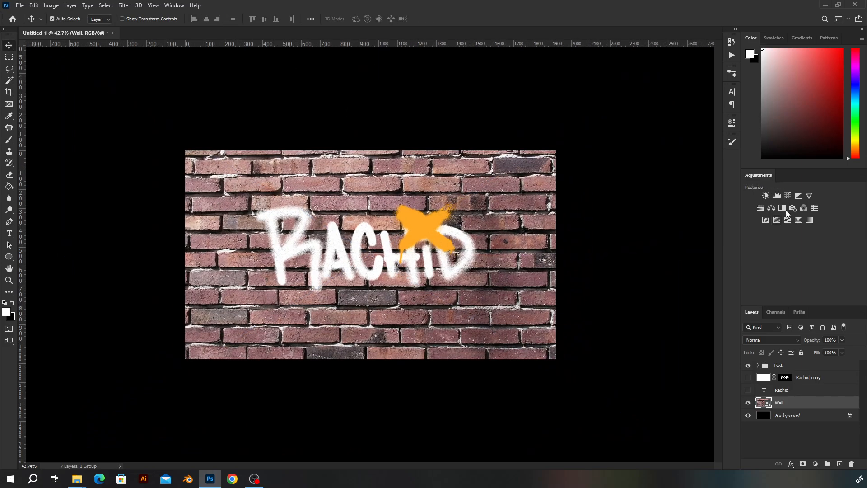
Step: Add a Levels adjustment above the wall with midtones at 0.78 and the output white level at 117
{"action": "left_click", "coordinate": [773, 196]}
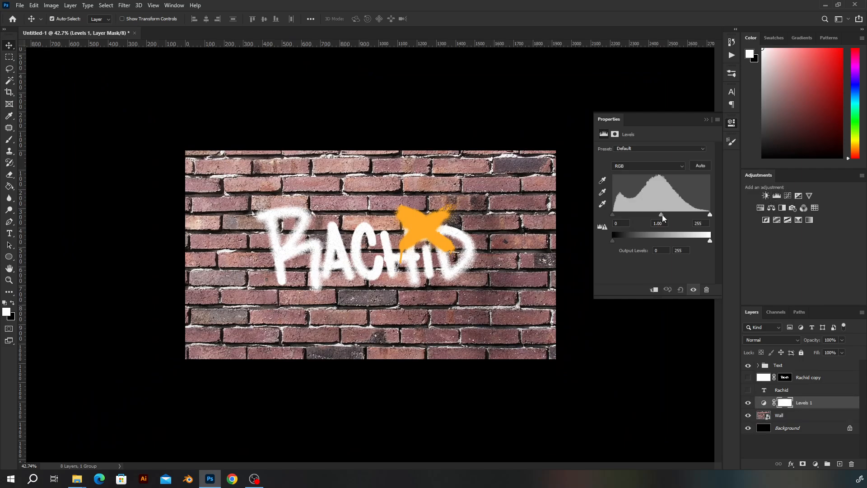
{"action": "left_click_drag", "start_coordinate": [662, 215], "coordinate": [667, 215]}
{"action": "left_click_drag", "start_coordinate": [710, 240], "coordinate": [668, 242]}
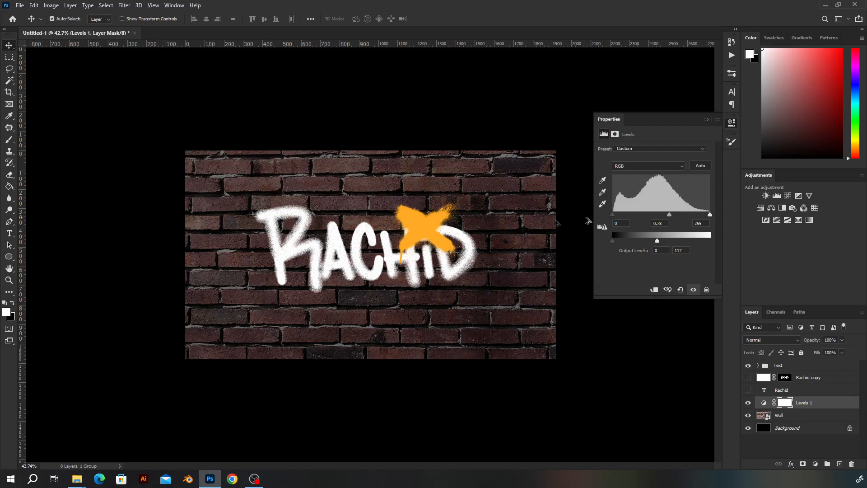
Step: Erase the centre of the Levels 1 mask with a large soft 1285 px eraser at 25% opacity to lighten the bricks behind the lettering
{"action": "scroll", "coordinate": [317, 290], "scroll_direction": "down", "scroll_amount": 3}
{"action": "key", "text": "e"}
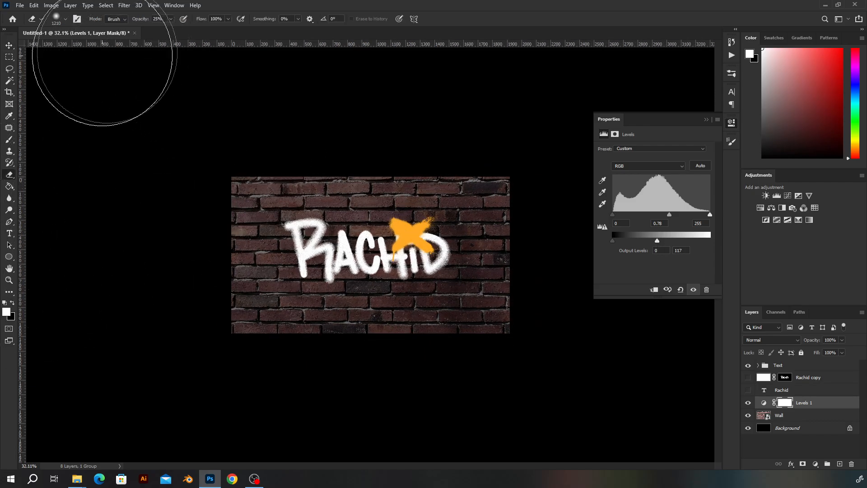
{"action": "mouse_move", "coordinate": [348, 212]}
{"action": "left_mouse_down"}
{"action": "mouse_move", "coordinate": [402, 221]}
{"action": "mouse_move", "coordinate": [441, 246]}
{"action": "mouse_move", "coordinate": [275, 217]}
{"action": "mouse_move", "coordinate": [454, 217]}
{"action": "mouse_move", "coordinate": [420, 238]}
{"action": "mouse_move", "coordinate": [329, 223]}
{"action": "mouse_move", "coordinate": [475, 204]}
{"action": "mouse_move", "coordinate": [397, 232]}
{"action": "mouse_move", "coordinate": [410, 230]}
{"action": "left_mouse_up"}
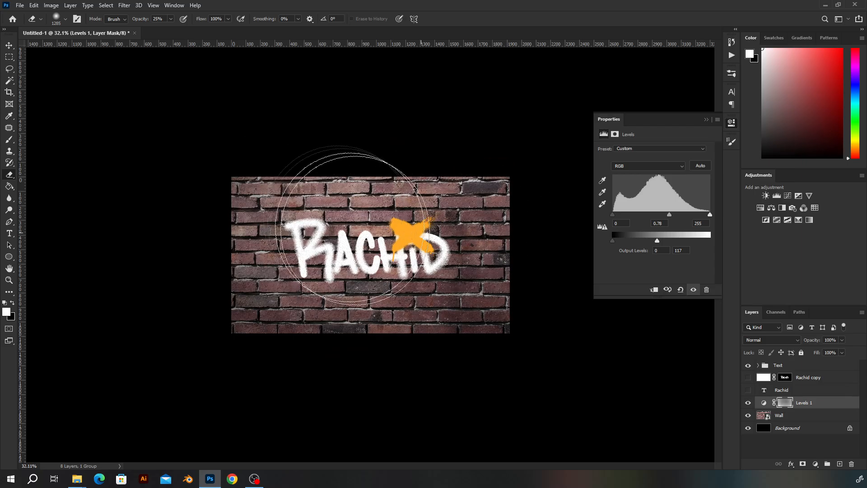
{"action": "scroll", "coordinate": [452, 239], "scroll_direction": "down", "scroll_amount": 5}
{"action": "scroll", "coordinate": [429, 284], "scroll_direction": "up", "scroll_amount": 6}
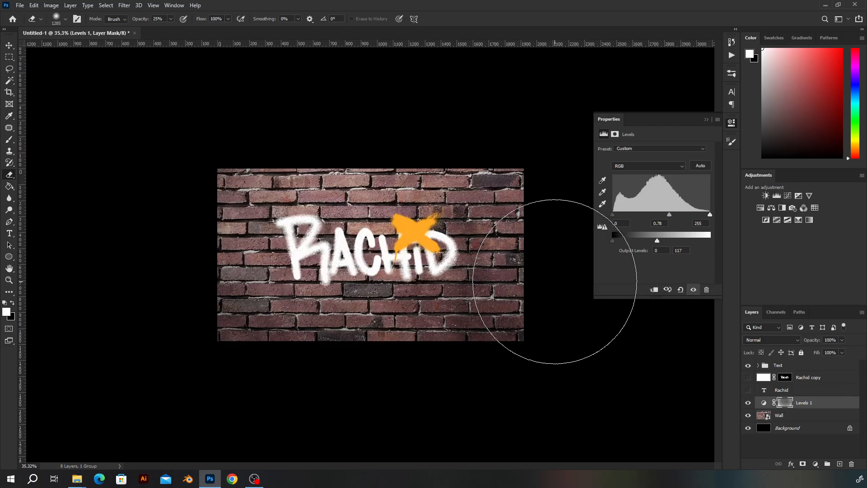
{"action": "key", "text": "ctrl+z"}
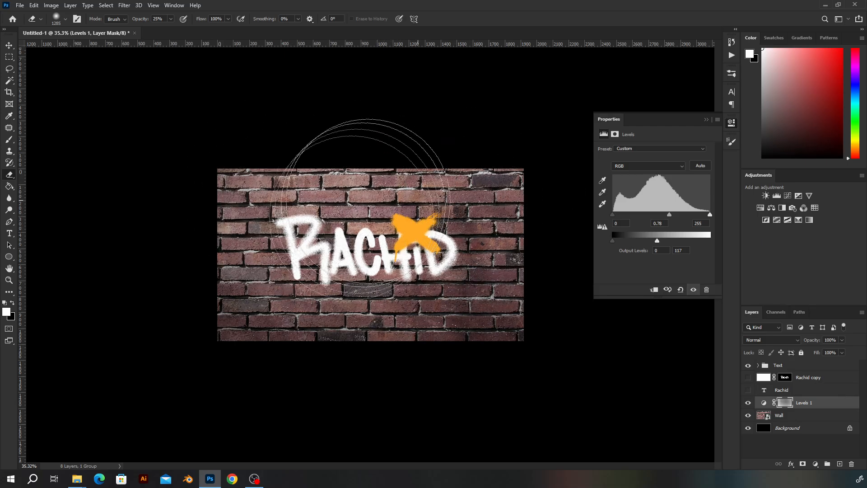
{"action": "scroll", "coordinate": [373, 255], "scroll_direction": "up", "scroll_amount": 1}
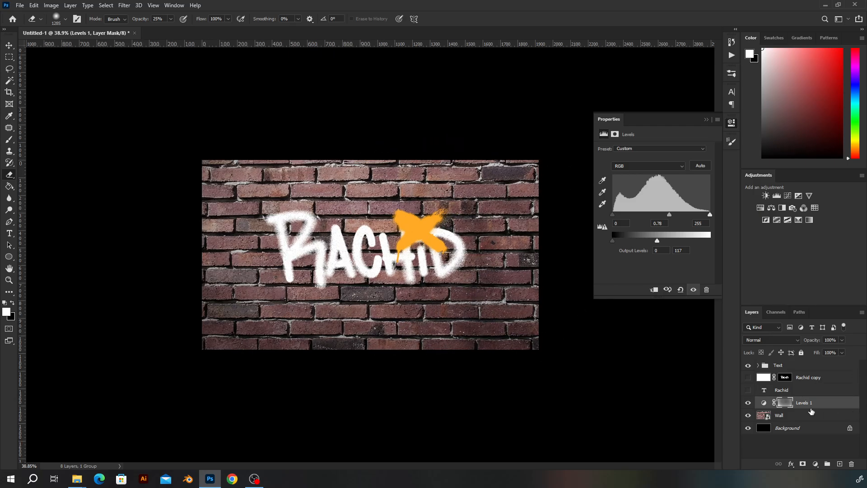
Step: Collapse the adjustment properties and shift the orange X slightly up and to the right over the lettering
{"action": "left_click", "coordinate": [830, 366]}
{"action": "scroll", "coordinate": [456, 302], "scroll_direction": "up", "scroll_amount": 1}
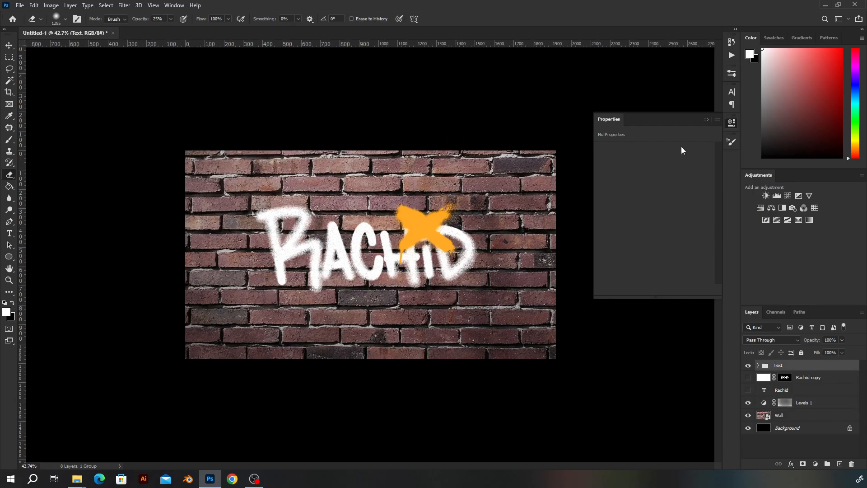
{"action": "left_click", "coordinate": [706, 119]}
{"action": "key", "text": "v"}
{"action": "left_click_drag", "start_coordinate": [434, 226], "coordinate": [436, 226]}
{"action": "scroll", "coordinate": [411, 258], "scroll_direction": "down", "scroll_amount": 3}
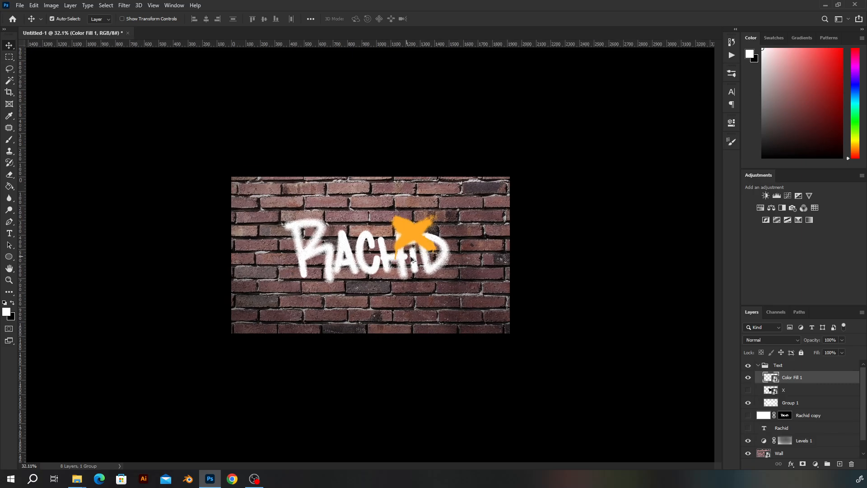
Step: Enlarge the whole Text group about its centre with Free Transform, and collapse the group
{"action": "left_click", "coordinate": [770, 366]}
{"action": "key", "text": "ctrl+t"}
{"action": "left_click_drag", "start_coordinate": [452, 307], "coordinate": [472, 319]}
{"action": "key", "text": "Return"}
{"action": "left_click", "coordinate": [759, 365]}
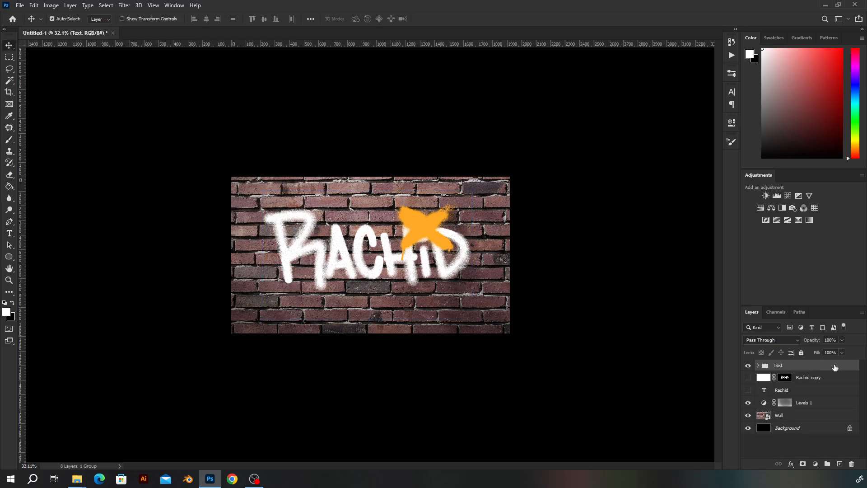
Step: Blend the Text group into the bricks by setting its Blend If Underlying Layer black range to a split 0 / 70
{"action": "double_click", "coordinate": [835, 367]}
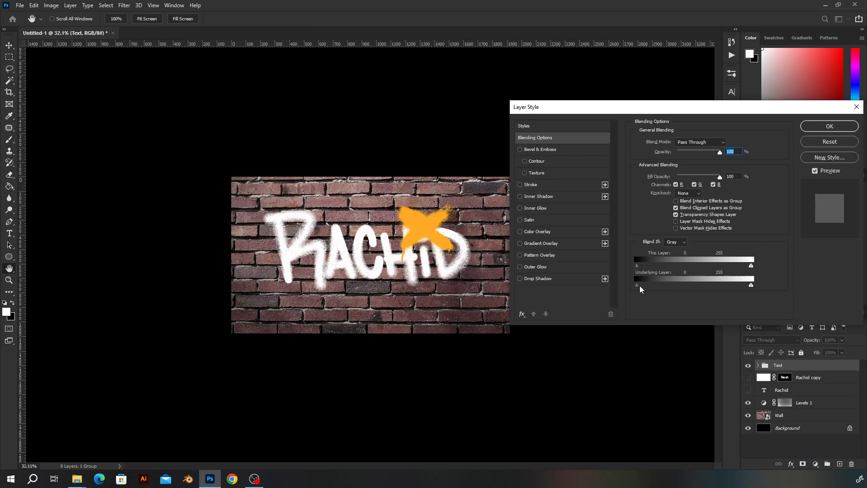
{"action": "left_click_drag", "start_coordinate": [639, 286], "coordinate": [645, 286]}
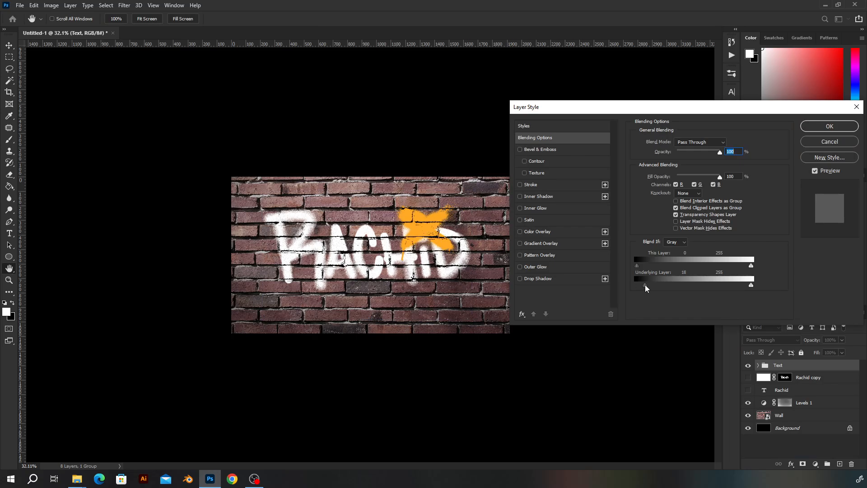
{"action": "key", "text": "alt"}
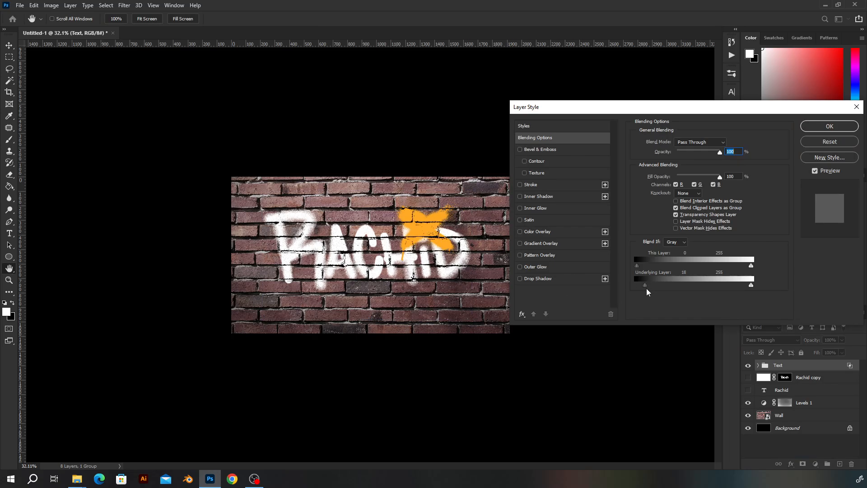
{"action": "left_click_drag", "start_coordinate": [645, 289], "coordinate": [657, 288]}
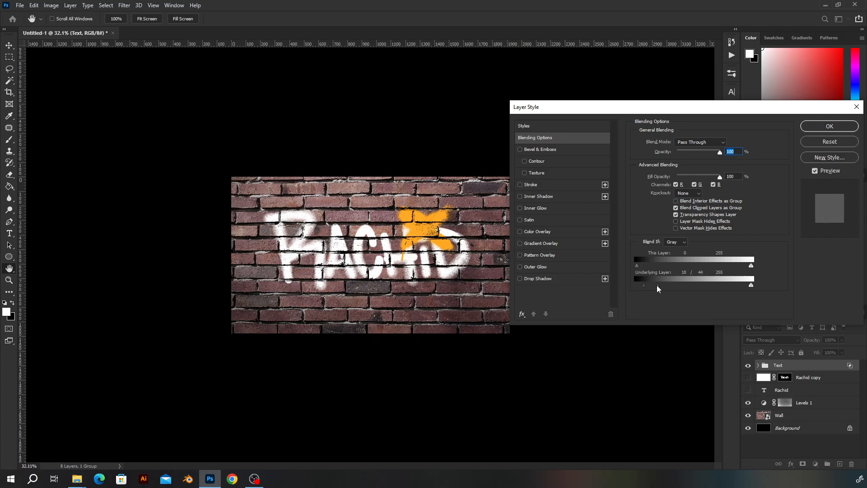
{"action": "left_click_drag", "start_coordinate": [644, 286], "coordinate": [670, 286]}
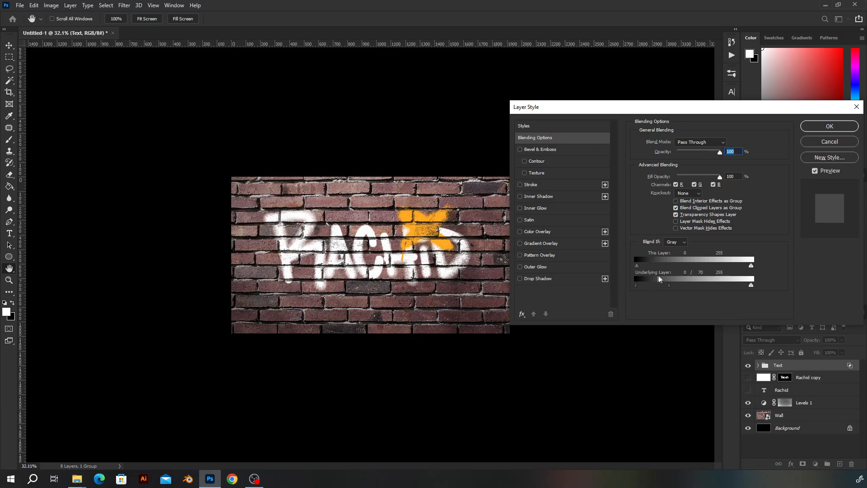
{"action": "left_click", "coordinate": [824, 129]}
{"action": "scroll", "coordinate": [488, 254], "scroll_direction": "up", "scroll_amount": 5}
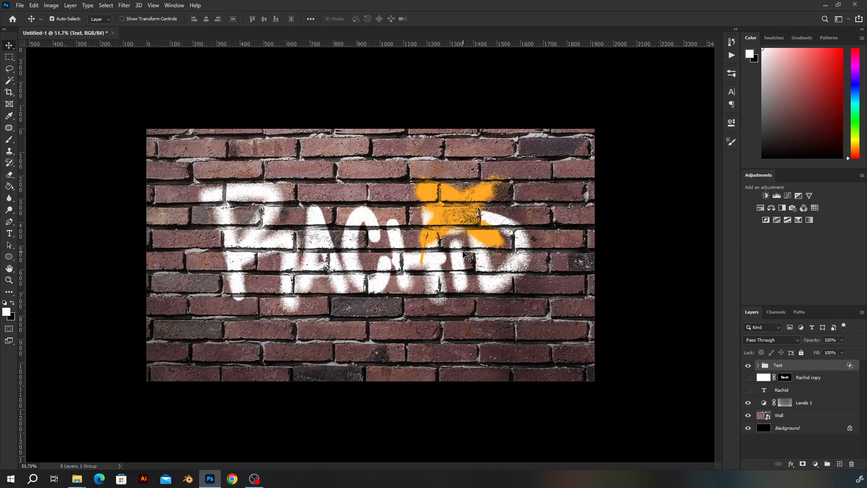
Step: Try the Screen blend mode on the Text group and compare it with Pass Through
{"action": "left_click", "coordinate": [772, 339]}
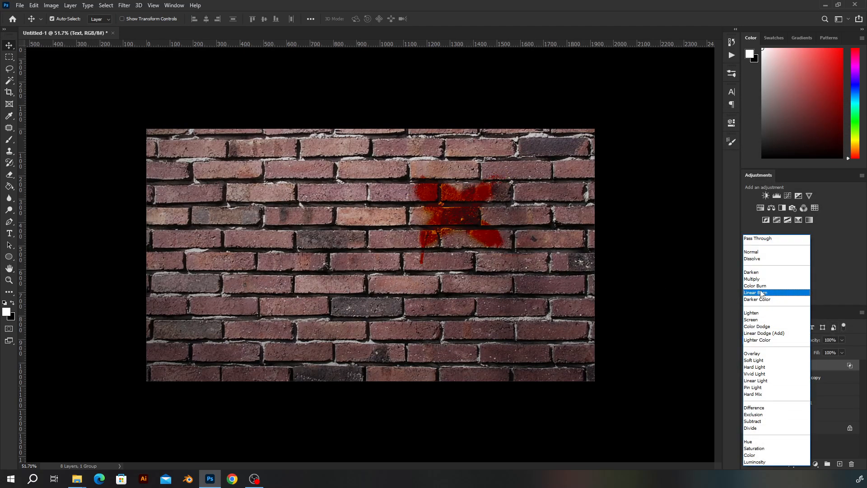
{"action": "left_click", "coordinate": [761, 320]}
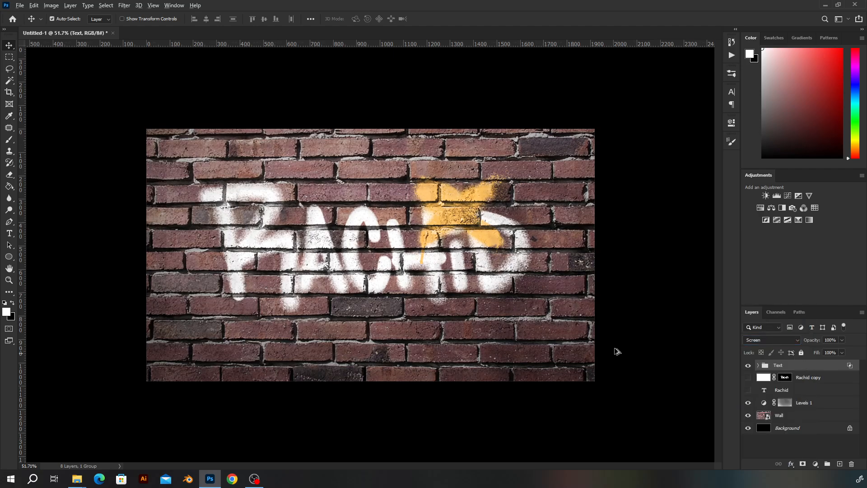
{"action": "scroll", "coordinate": [587, 345], "scroll_direction": "down", "scroll_amount": 6}
{"action": "key", "text": "ctrl+z"}
{"action": "key", "text": "ctrl+shift+z"}
{"action": "scroll", "coordinate": [400, 258], "scroll_direction": "up", "scroll_amount": 4}
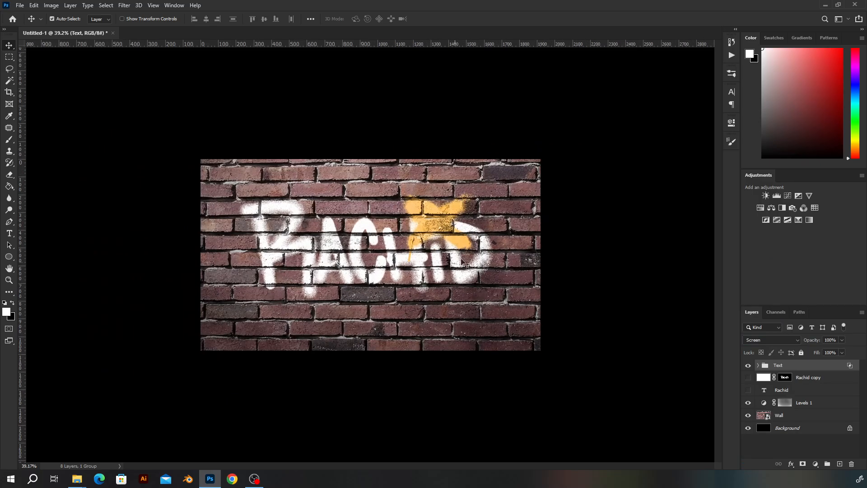
{"action": "key", "text": "ctrl+z"}
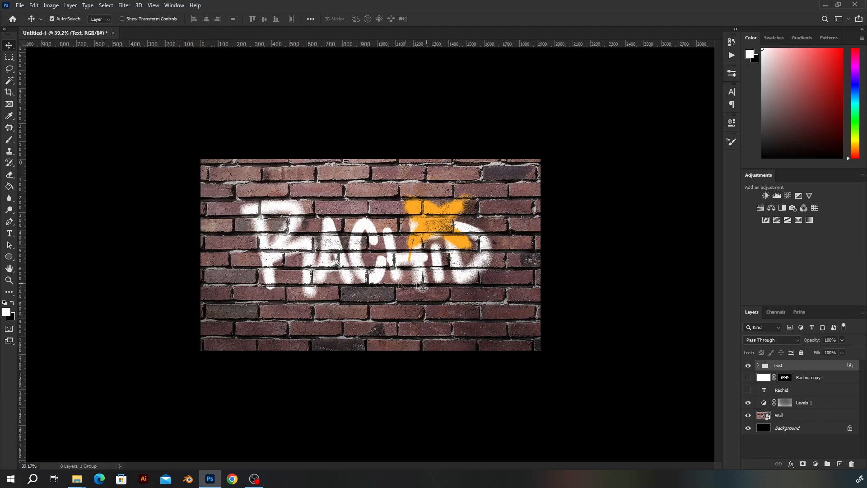
Step: Scale the Text group up further so the lettering spans most of the wall's width, and adjust its position
{"action": "scroll", "coordinate": [387, 281], "scroll_direction": "up", "scroll_amount": 2}
{"action": "scroll", "coordinate": [410, 274], "scroll_direction": "down", "scroll_amount": 2}
{"action": "key", "text": "ctrl+t"}
{"action": "left_click_drag", "start_coordinate": [496, 333], "coordinate": [513, 341]}
{"action": "left_click_drag", "start_coordinate": [475, 302], "coordinate": [479, 304]}
{"action": "key", "text": "Return"}
{"action": "scroll", "coordinate": [481, 308], "scroll_direction": "down", "scroll_amount": 1}
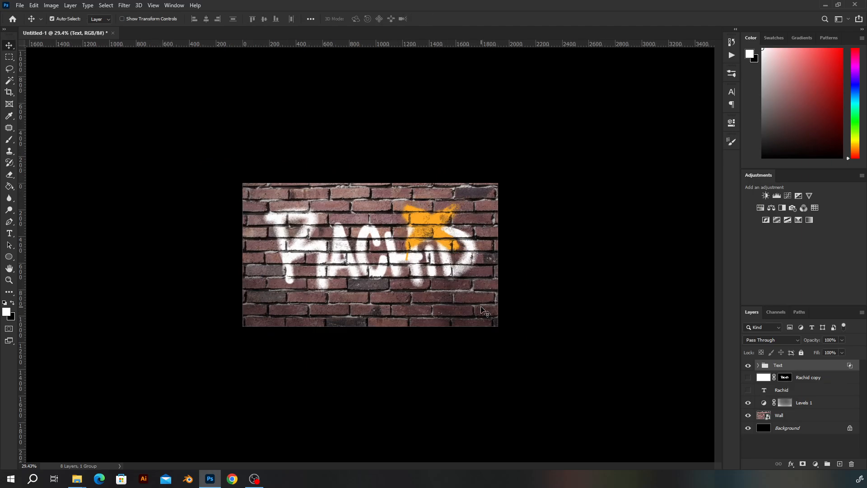